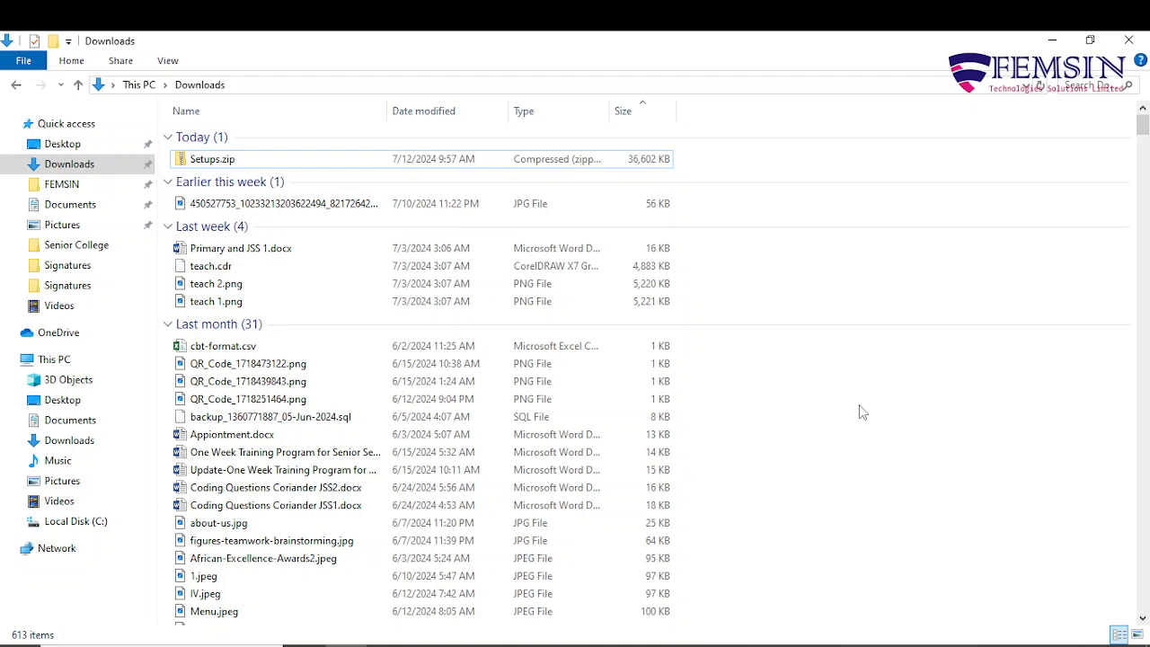
Extract Setups.zip into the suggested Setups folder in Downloads.
{"action": "left_click", "coordinate": [290, 164]}
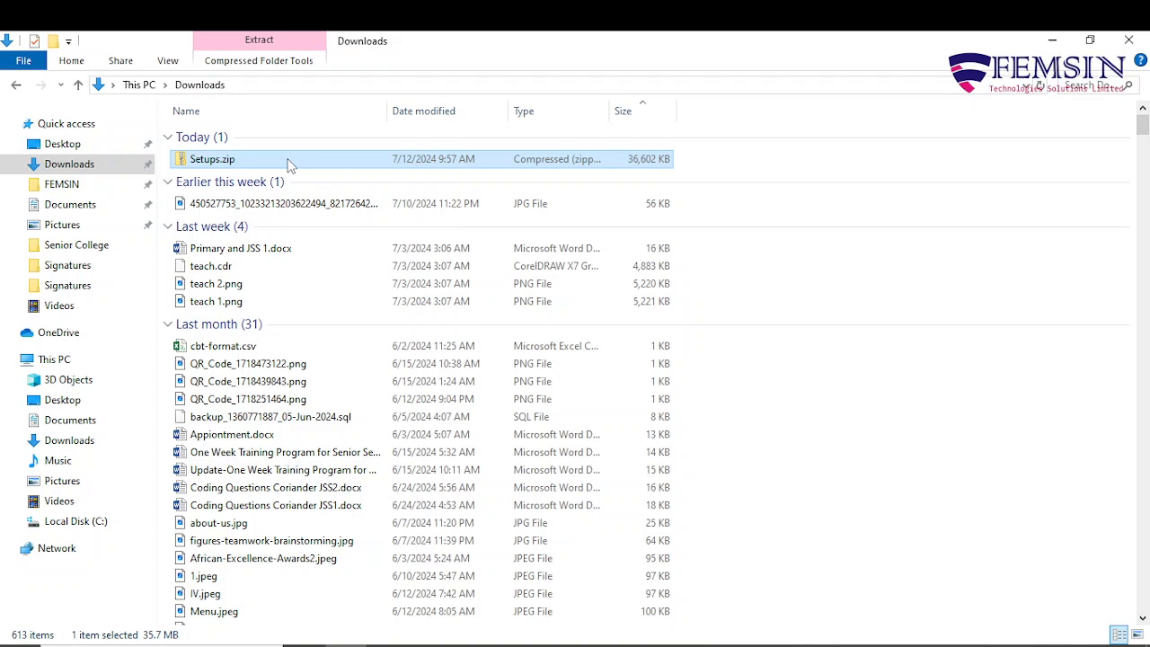
{"action": "right_click", "coordinate": [288, 160]}
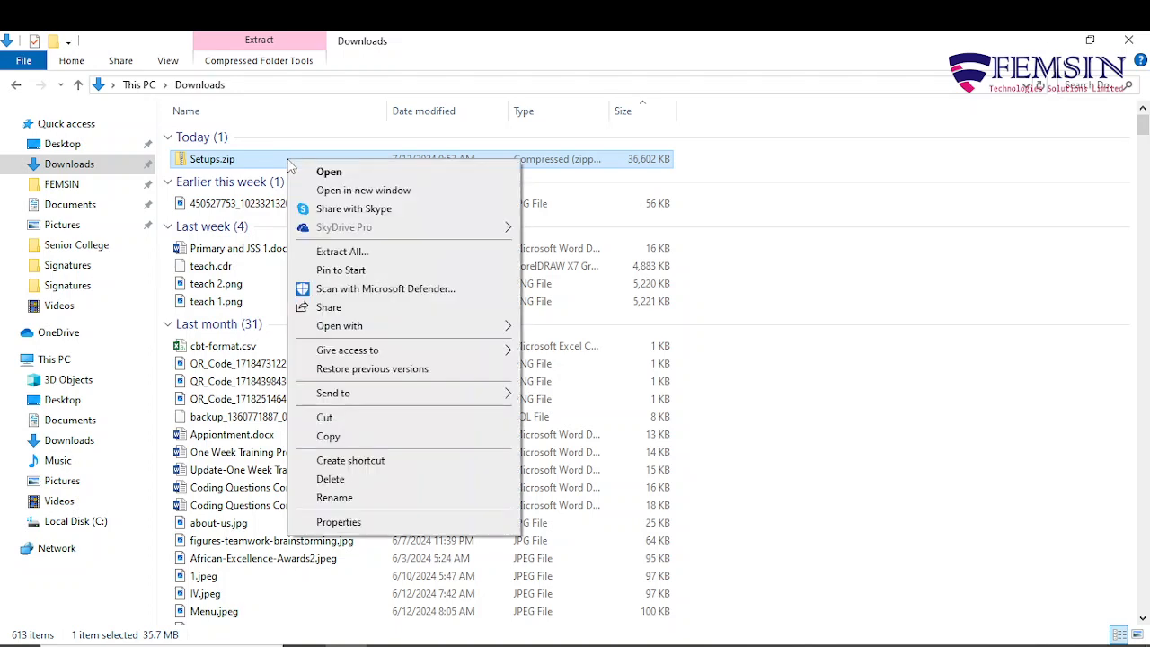
{"action": "left_click", "coordinate": [351, 258]}
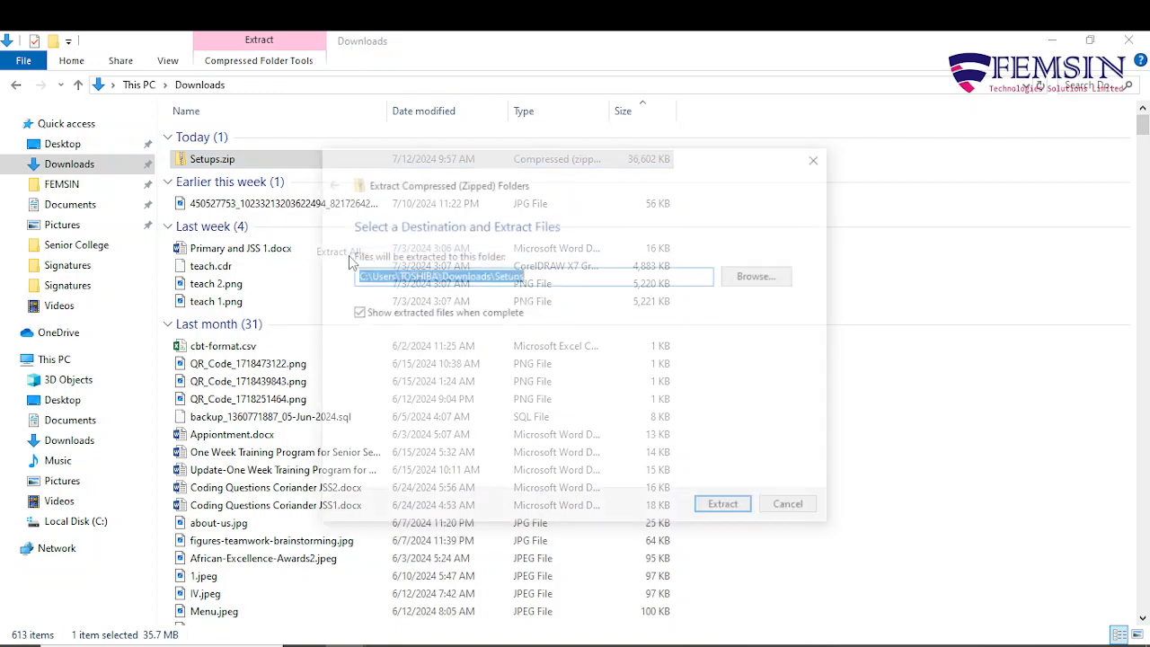
{"action": "left_click", "coordinate": [748, 515]}
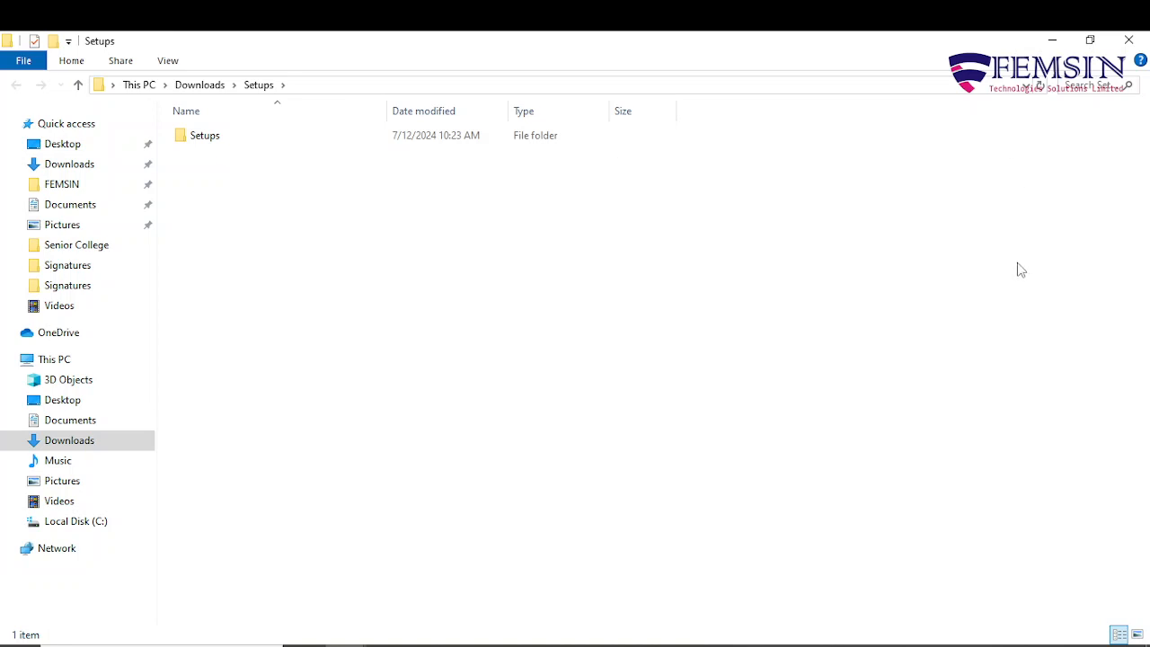
Close the extraction window and open the inner Setups folder inside Downloads\Setups.
{"action": "left_click", "coordinate": [1133, 40]}
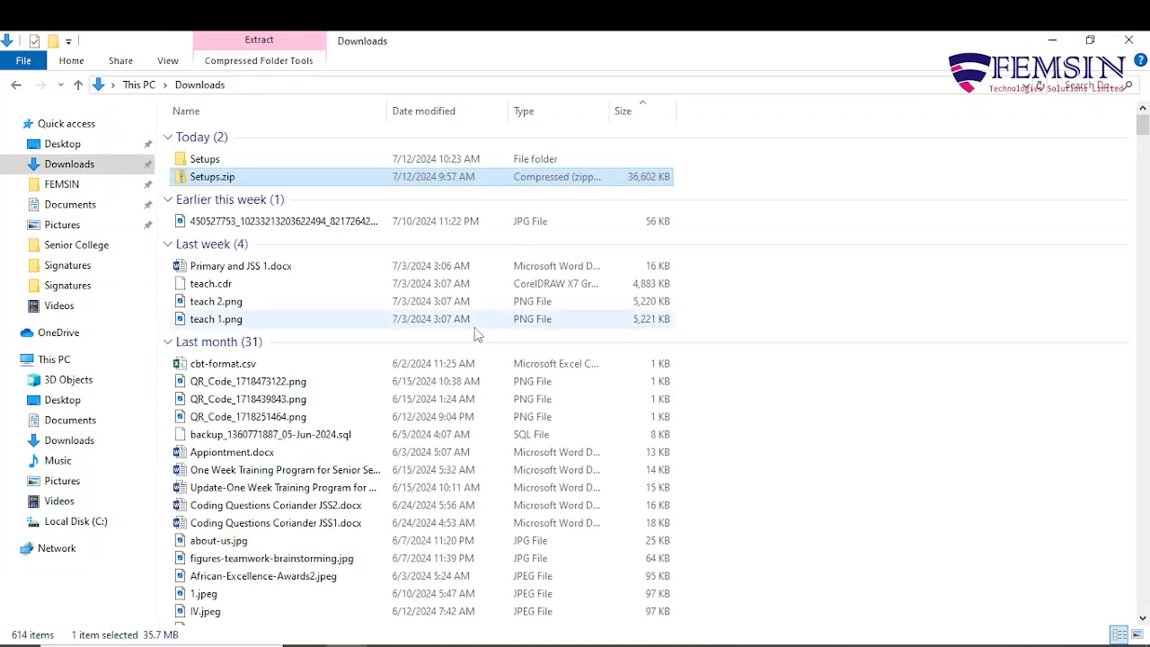
{"action": "double_click", "coordinate": [212, 160]}
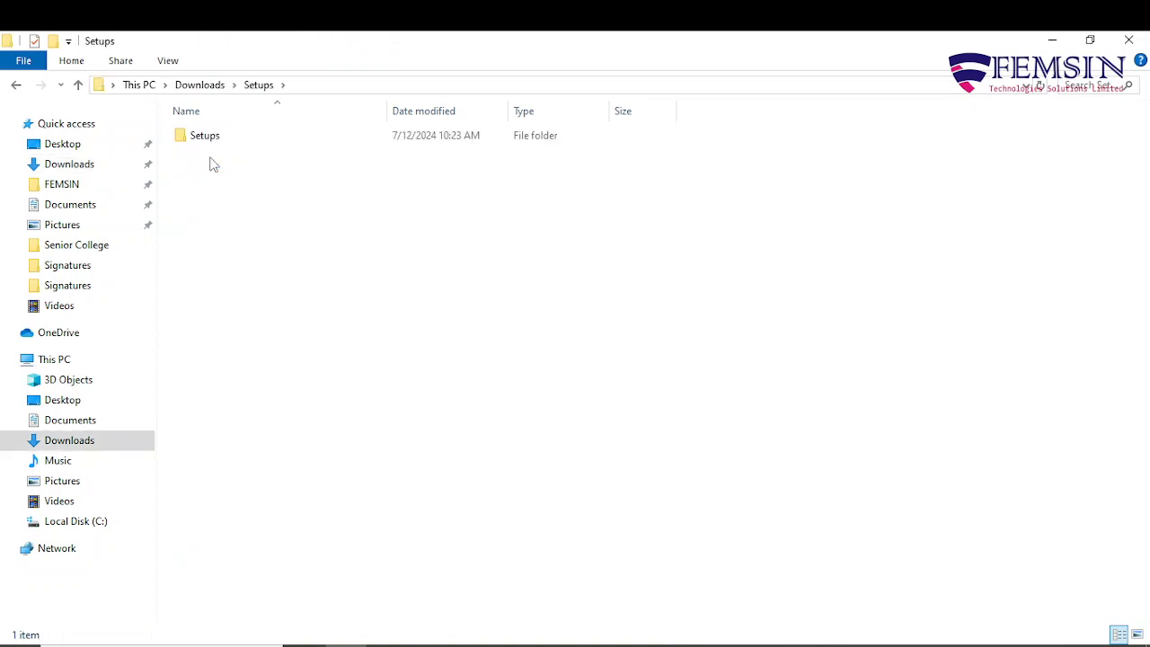
{"action": "double_click", "coordinate": [212, 140]}
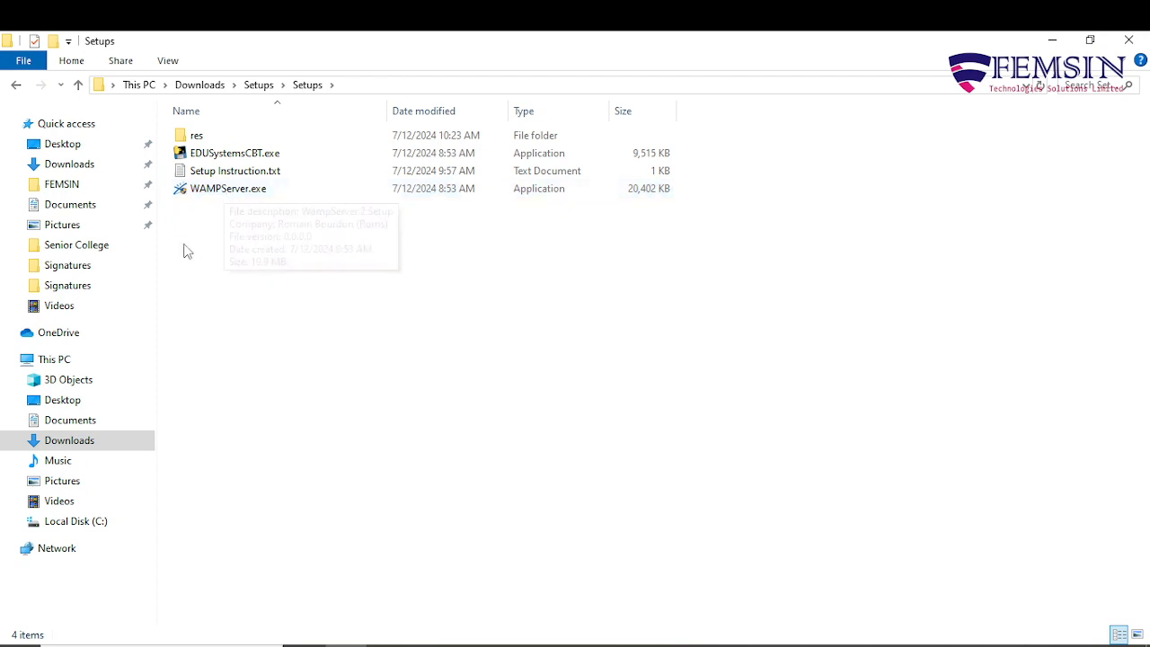
{"action": "double_click", "coordinate": [248, 173]}
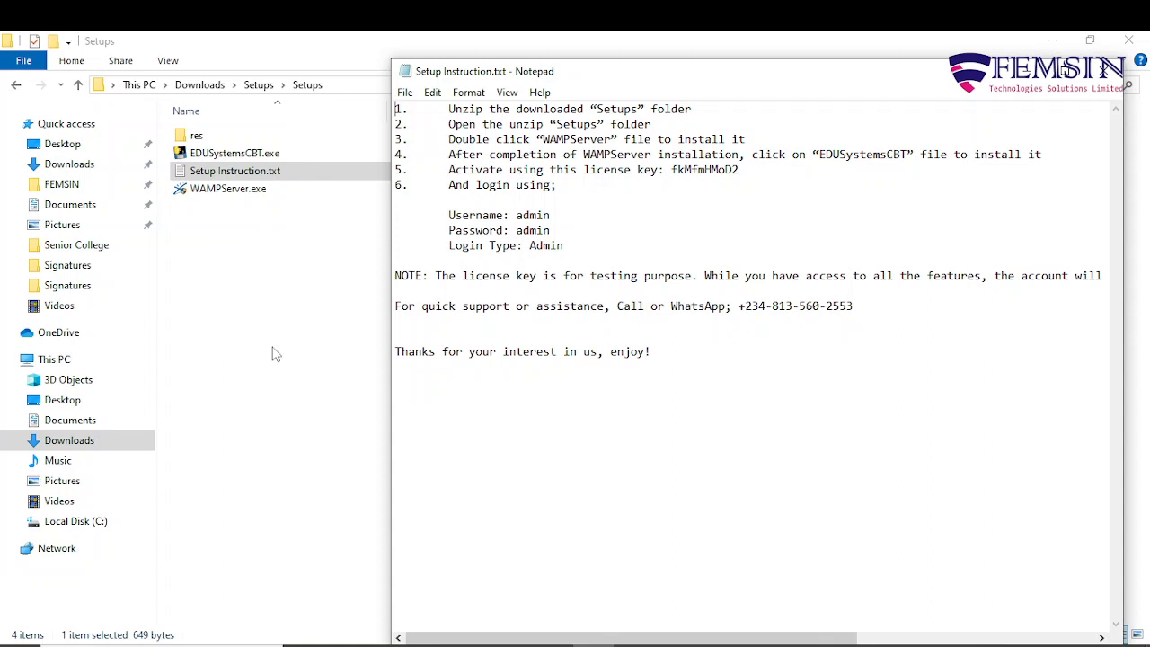
{"action": "left_click", "coordinate": [592, 645]}
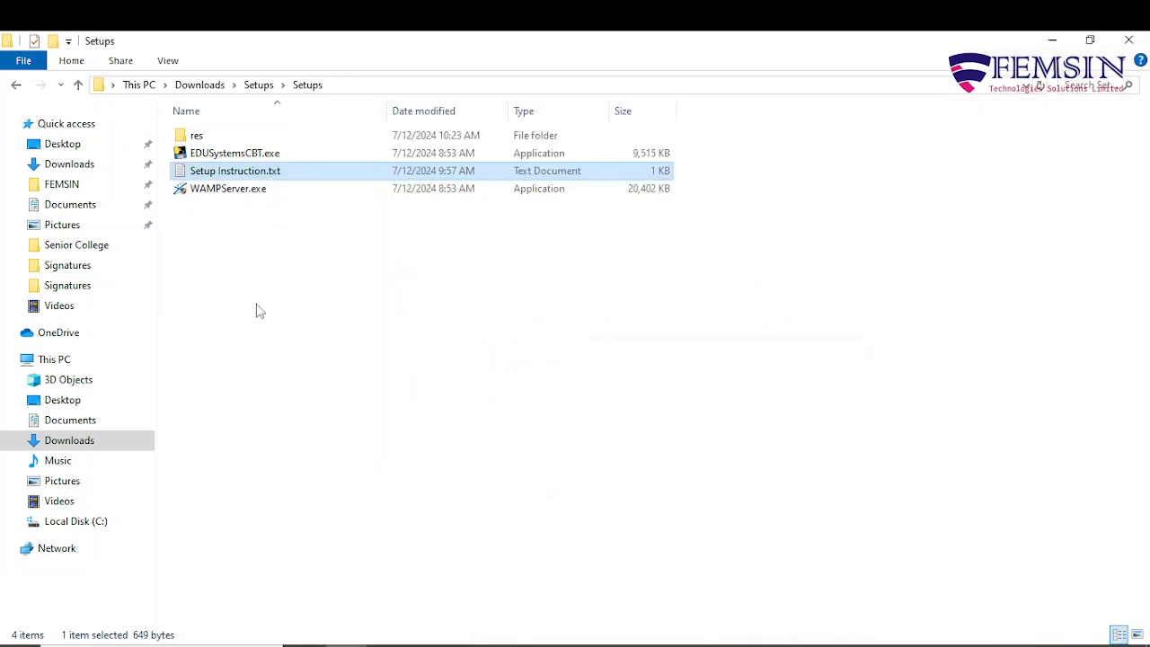
Launch WAMPServer.exe, confirm the setup, and accept the license agreement.
{"action": "double_click", "coordinate": [237, 191]}
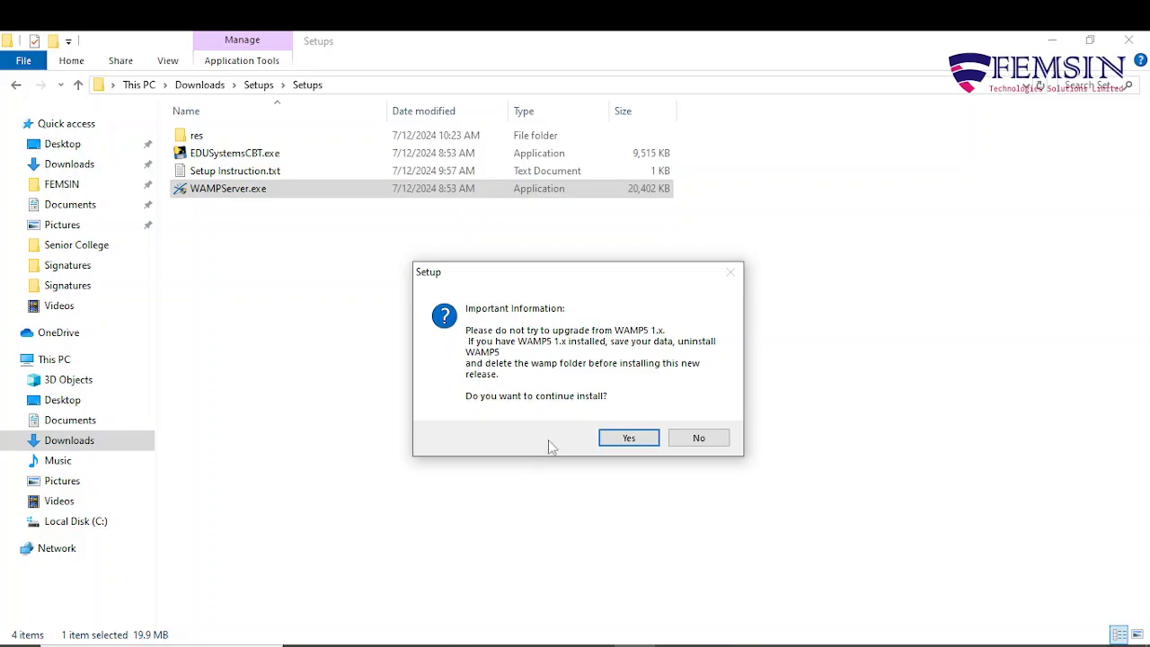
{"action": "left_click", "coordinate": [628, 439]}
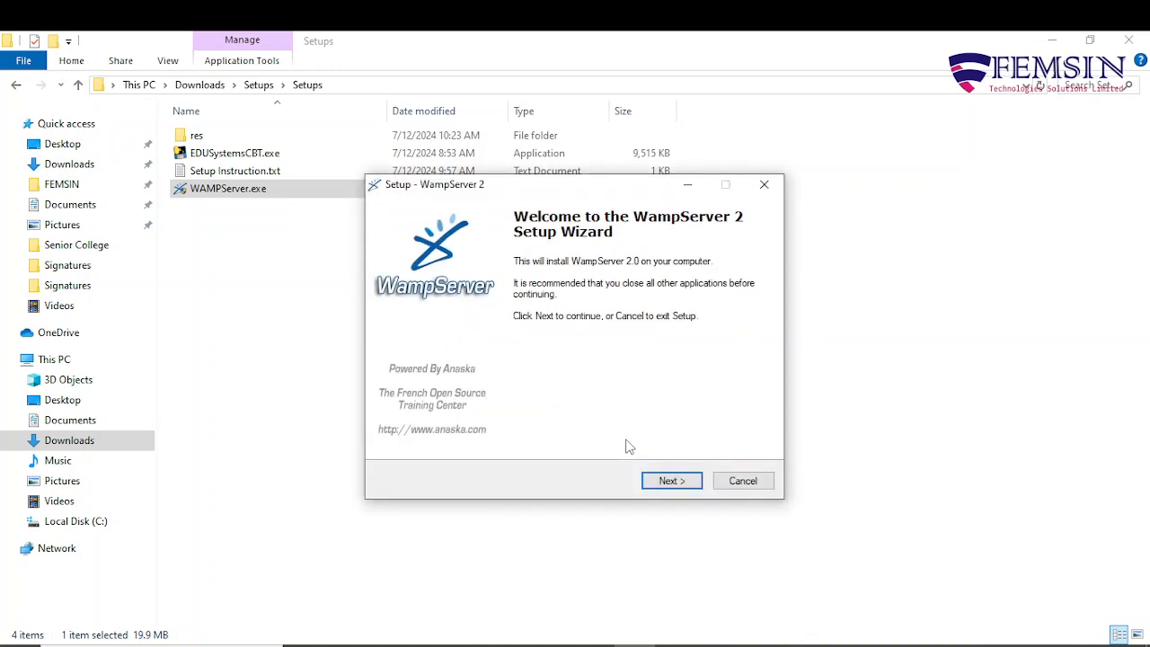
{"action": "left_click", "coordinate": [681, 485]}
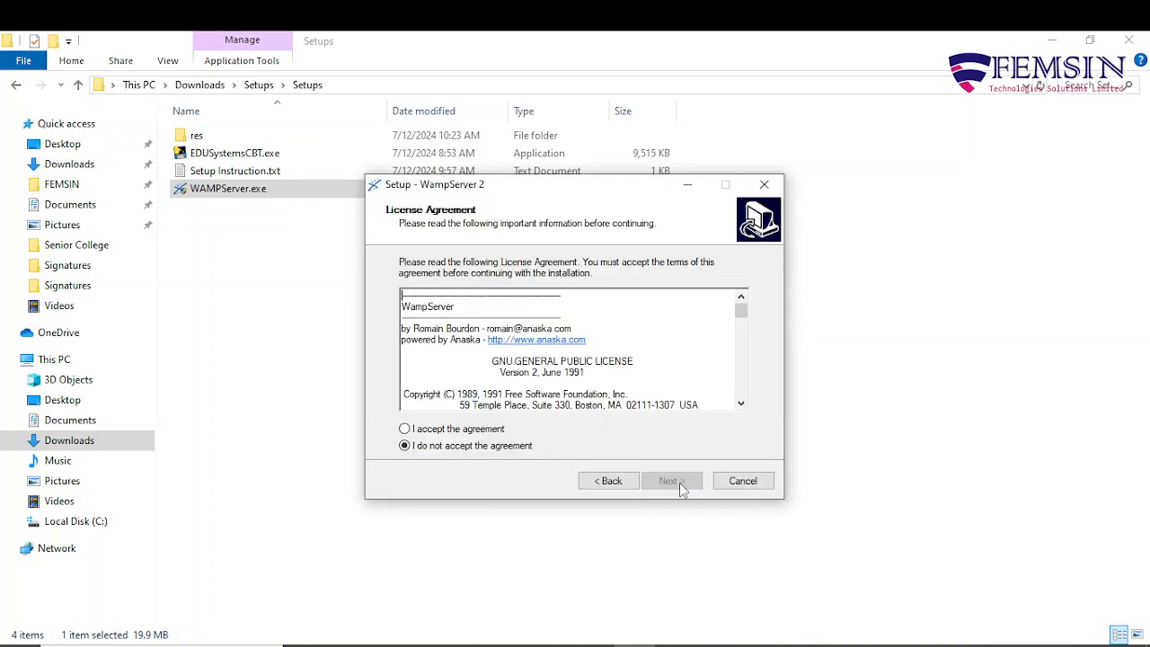
{"action": "left_click", "coordinate": [405, 430]}
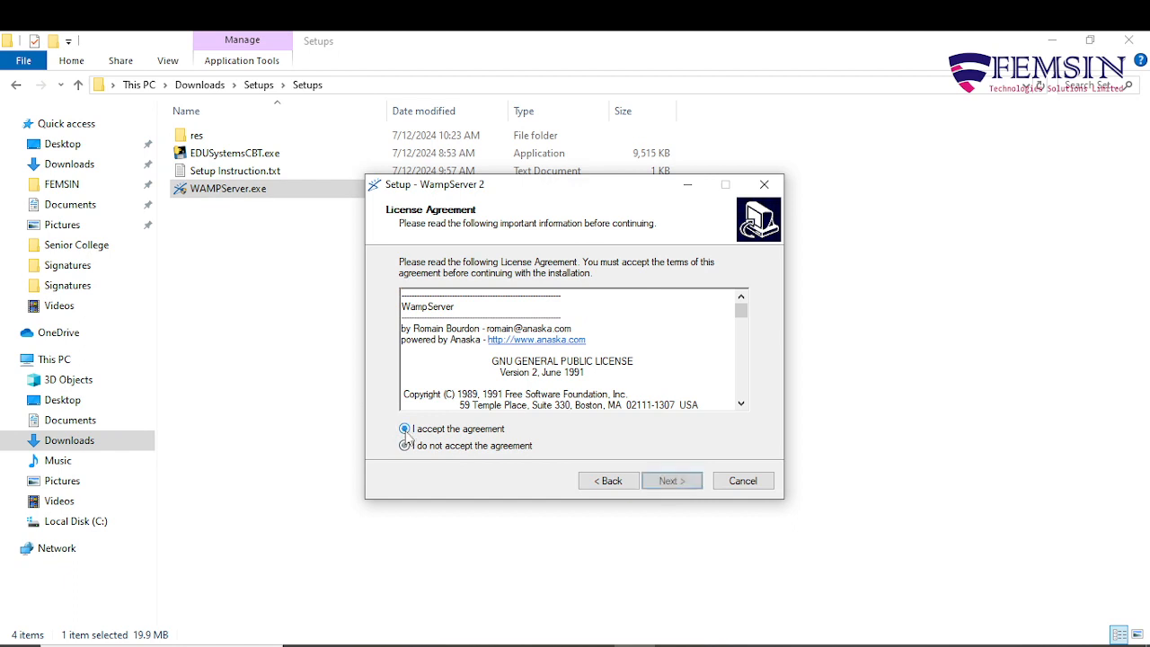
{"action": "left_click", "coordinate": [669, 482]}
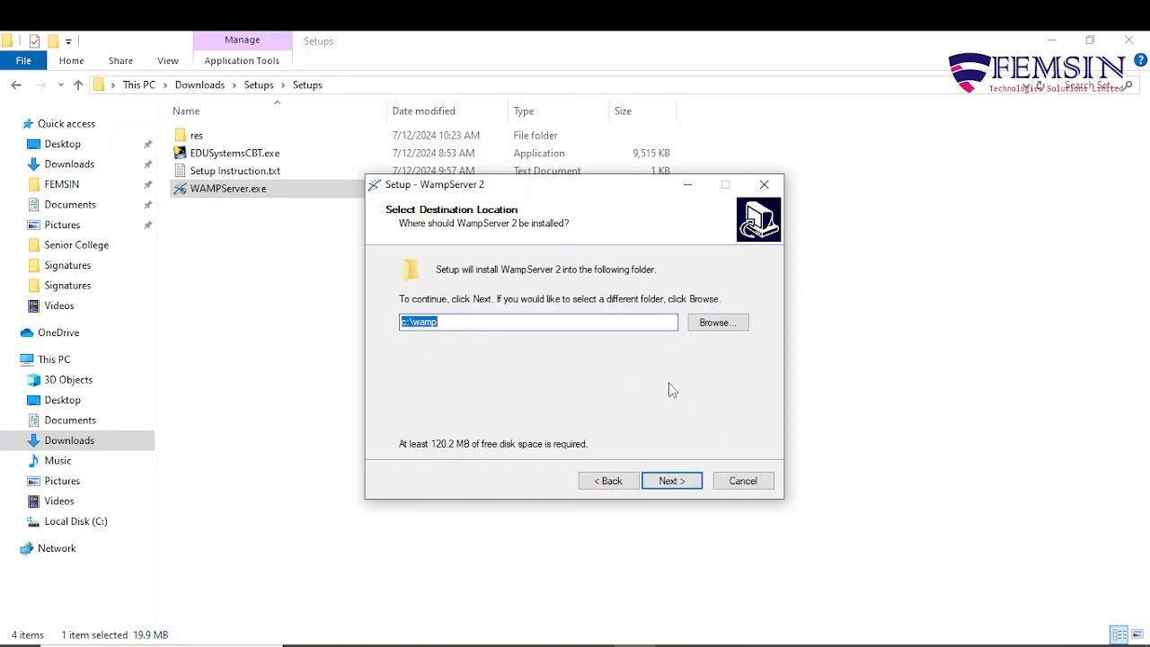
Keep c:\wamp as install folder and add Quick Launch and Desktop icons.
{"action": "left_click", "coordinate": [672, 482]}
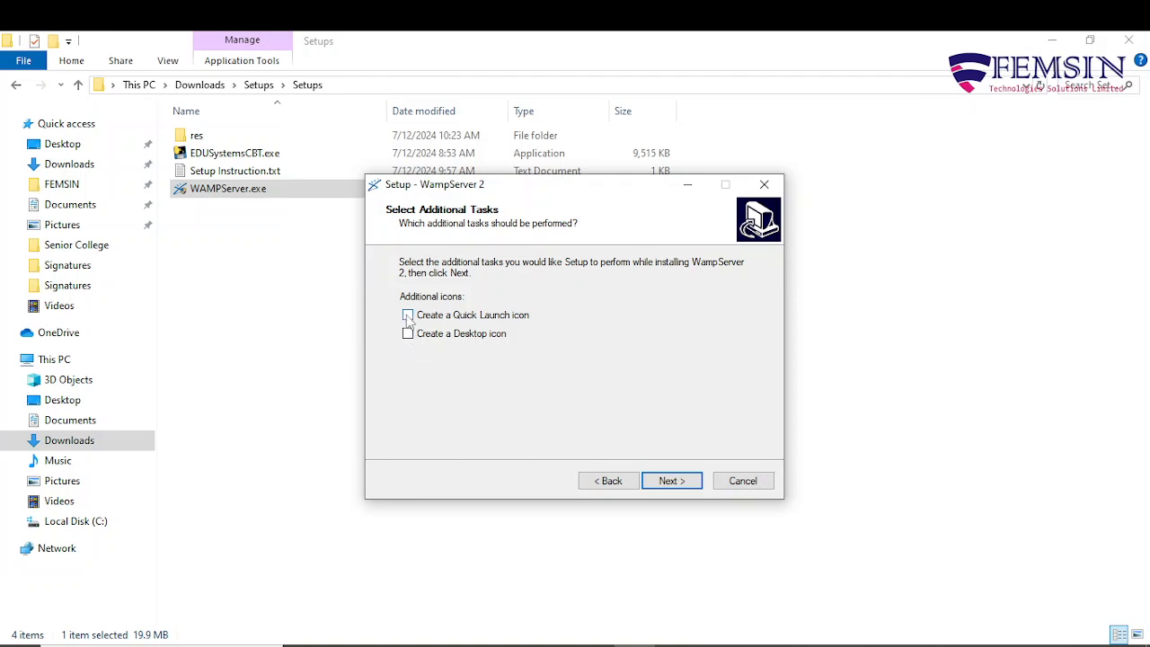
{"action": "left_click", "coordinate": [408, 316]}
{"action": "left_click", "coordinate": [409, 334]}
{"action": "left_click", "coordinate": [674, 481]}
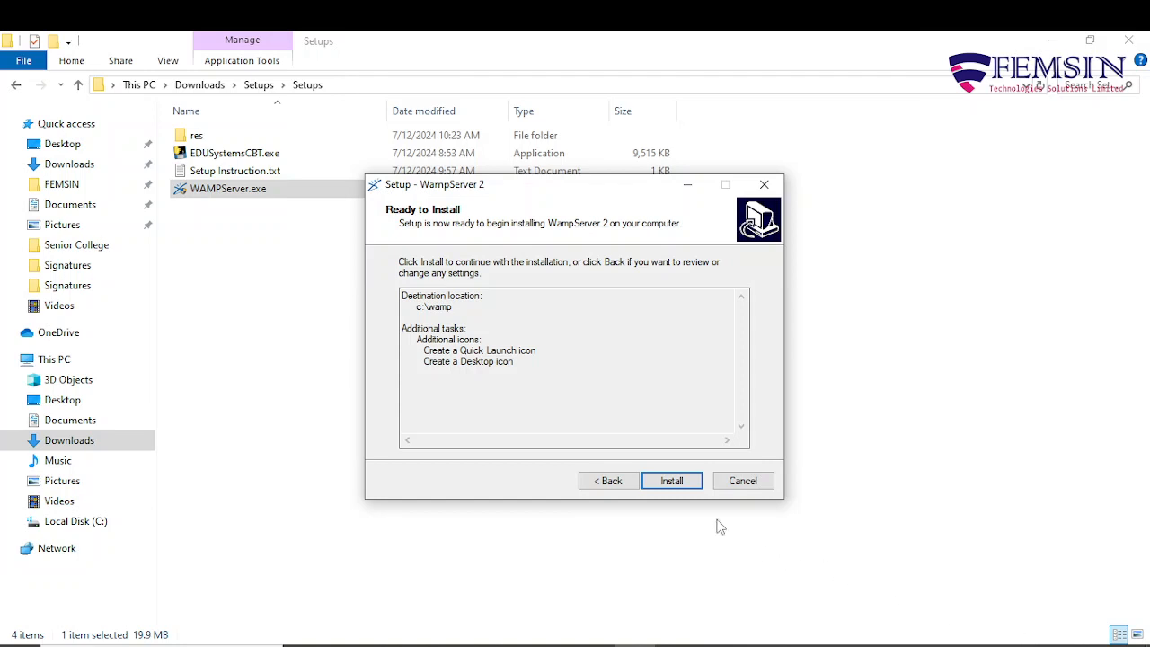
Install WampServer 2 with explorer.exe as browser, allow wampmanager.exe in Smadav, and keep default mail settings.
{"action": "left_click", "coordinate": [674, 481]}
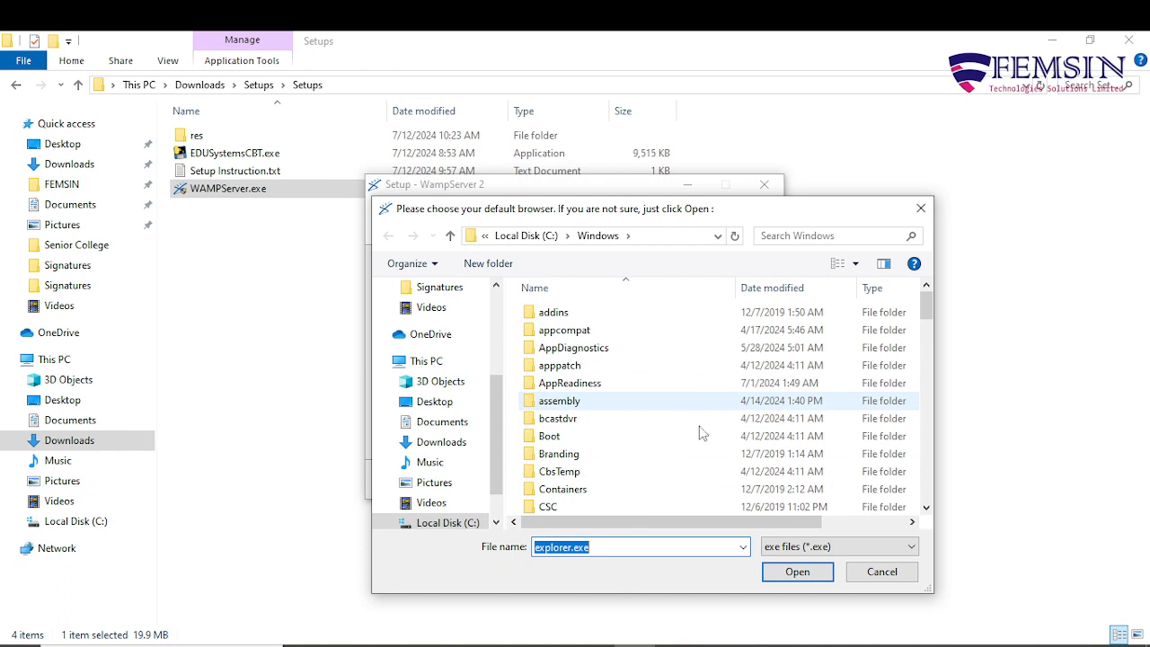
{"action": "left_click", "coordinate": [798, 573]}
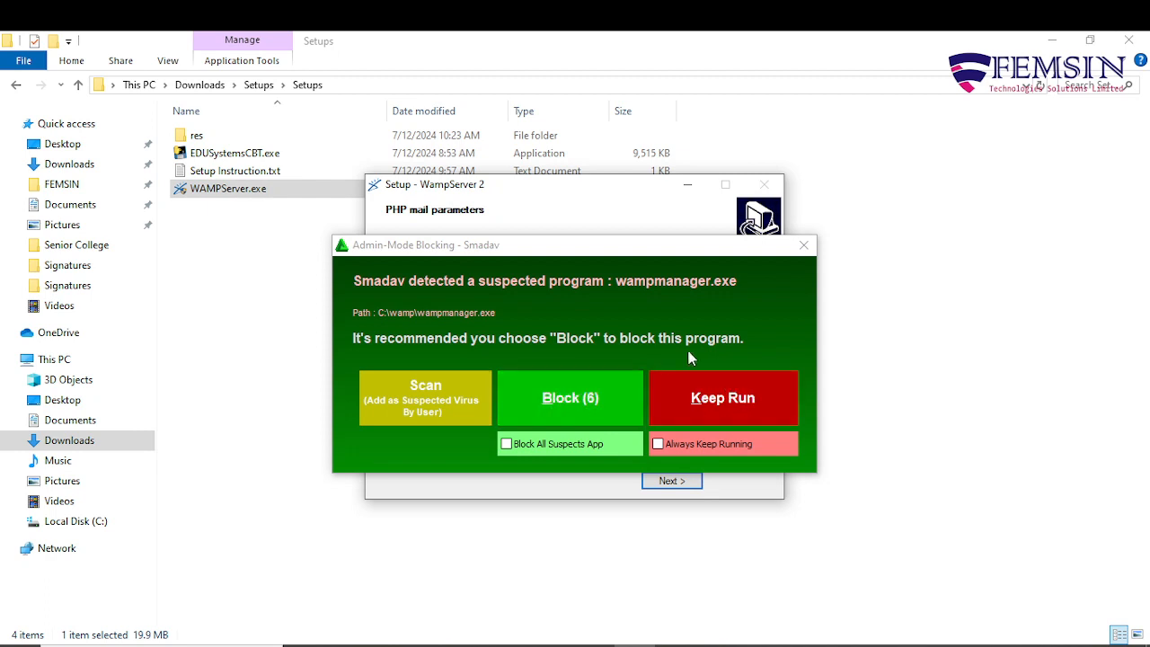
{"action": "left_click", "coordinate": [723, 405]}
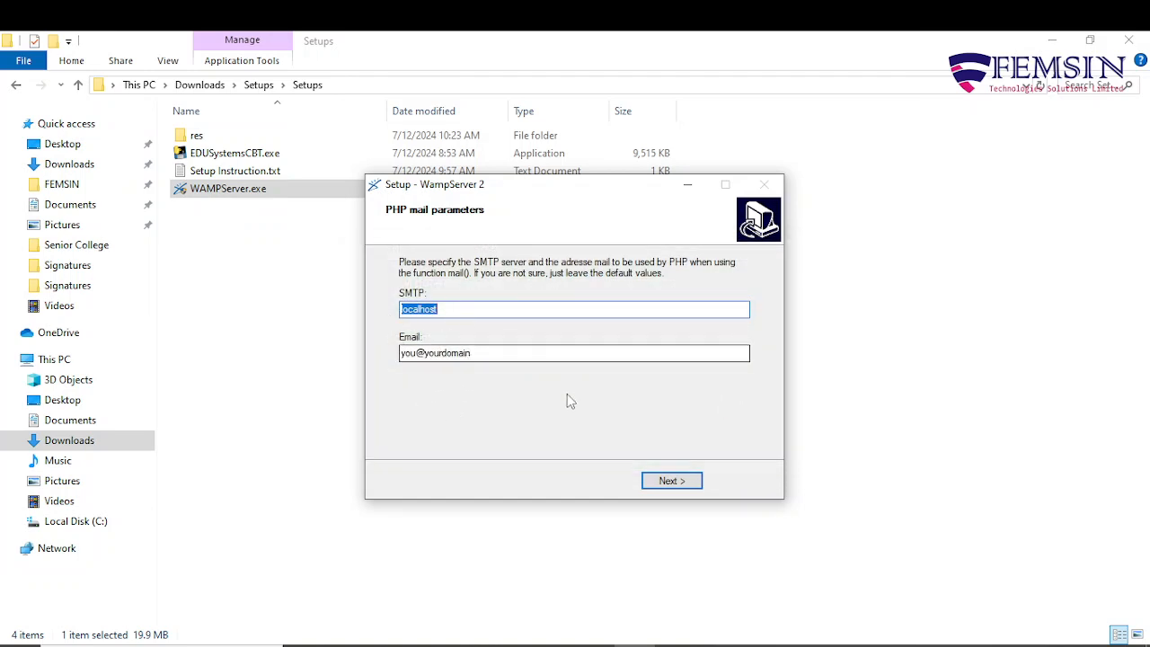
{"action": "left_click", "coordinate": [669, 480]}
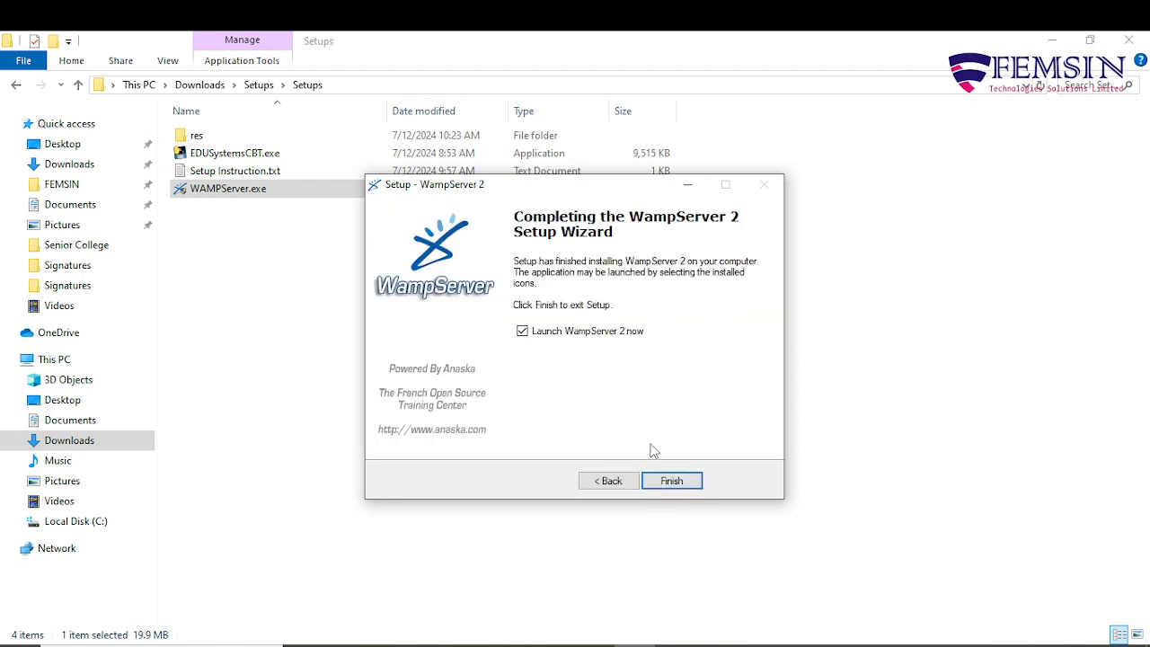
{"action": "left_click", "coordinate": [669, 481]}
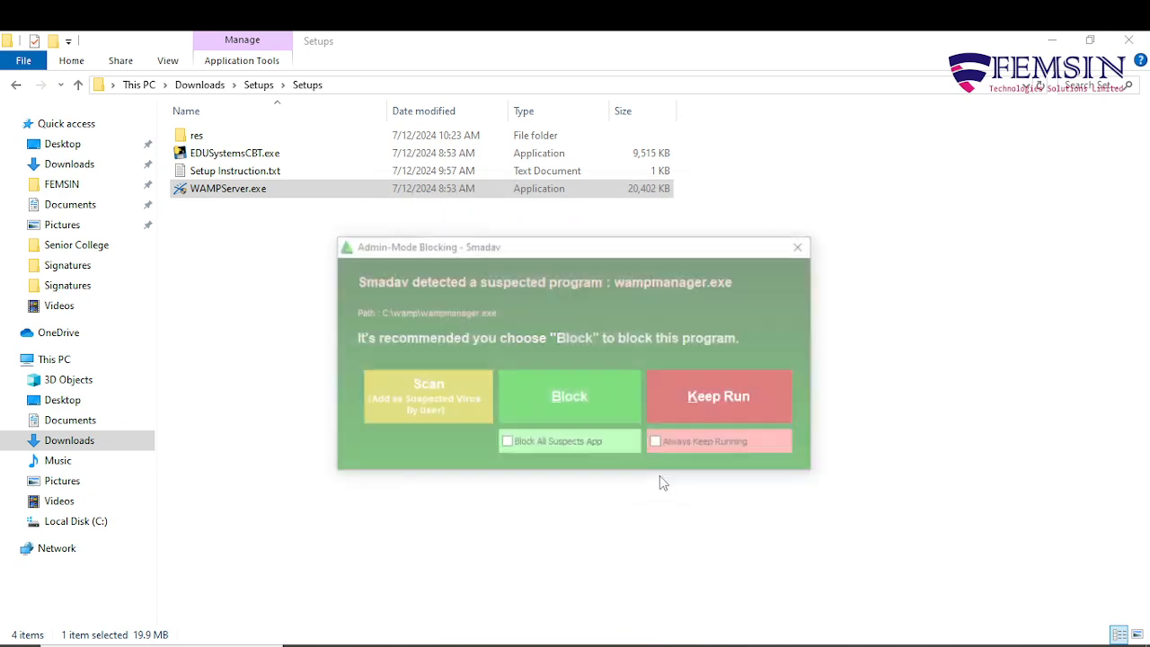
{"action": "left_click", "coordinate": [752, 415]}
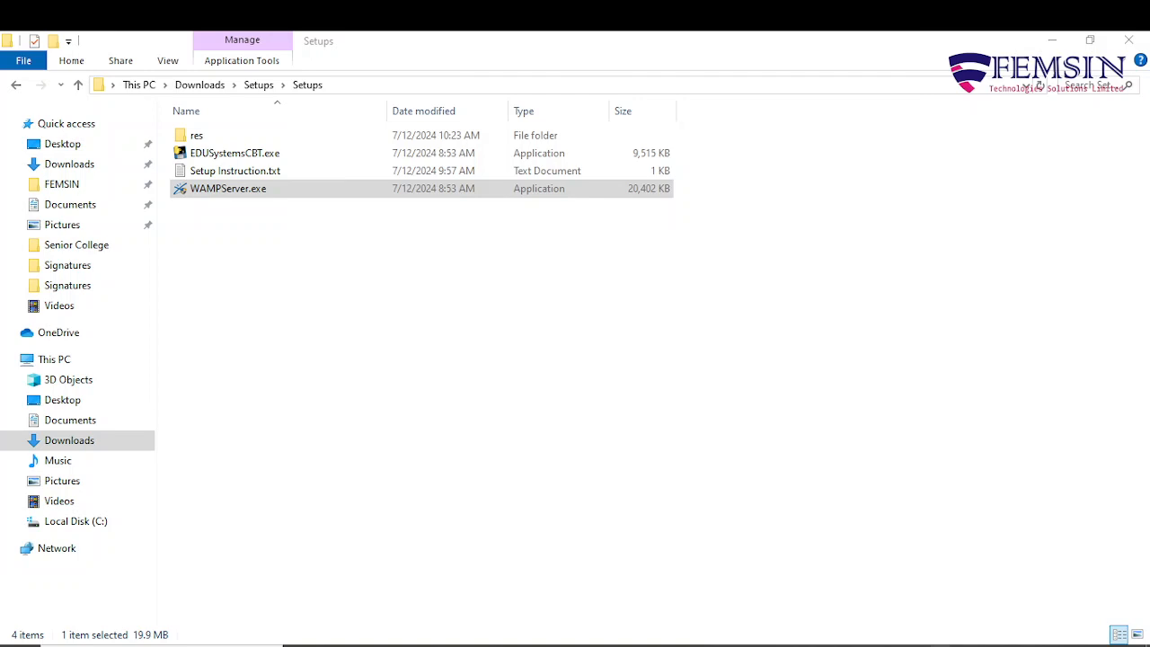
{"action": "left_click", "coordinate": [940, 645]}
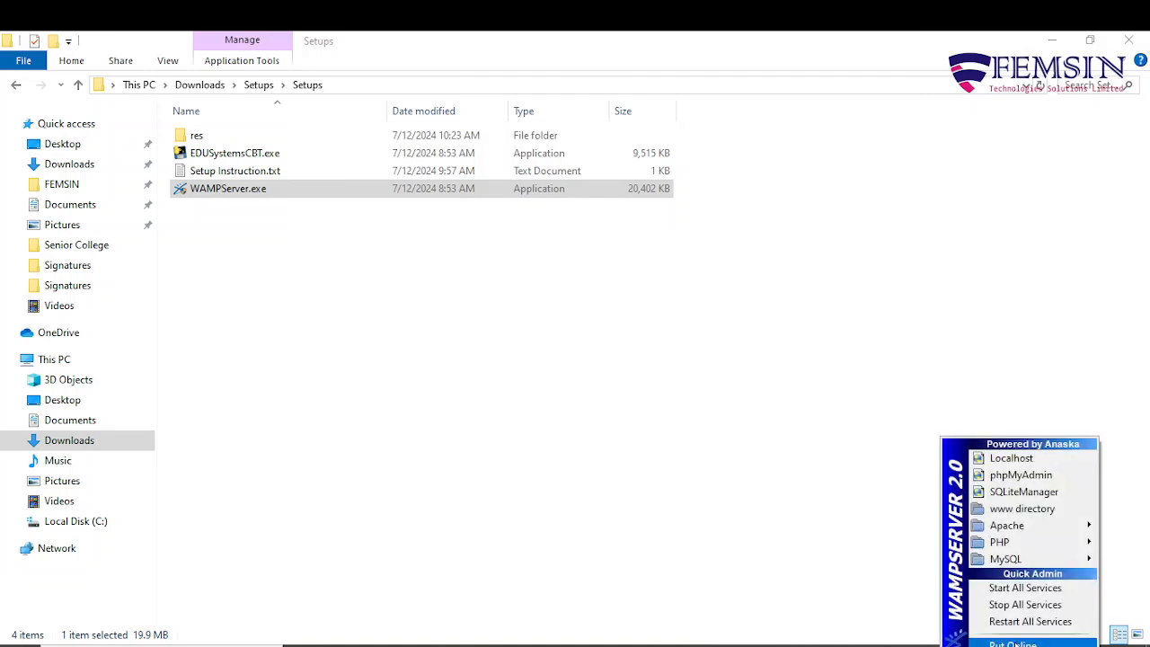
{"action": "left_click", "coordinate": [835, 478]}
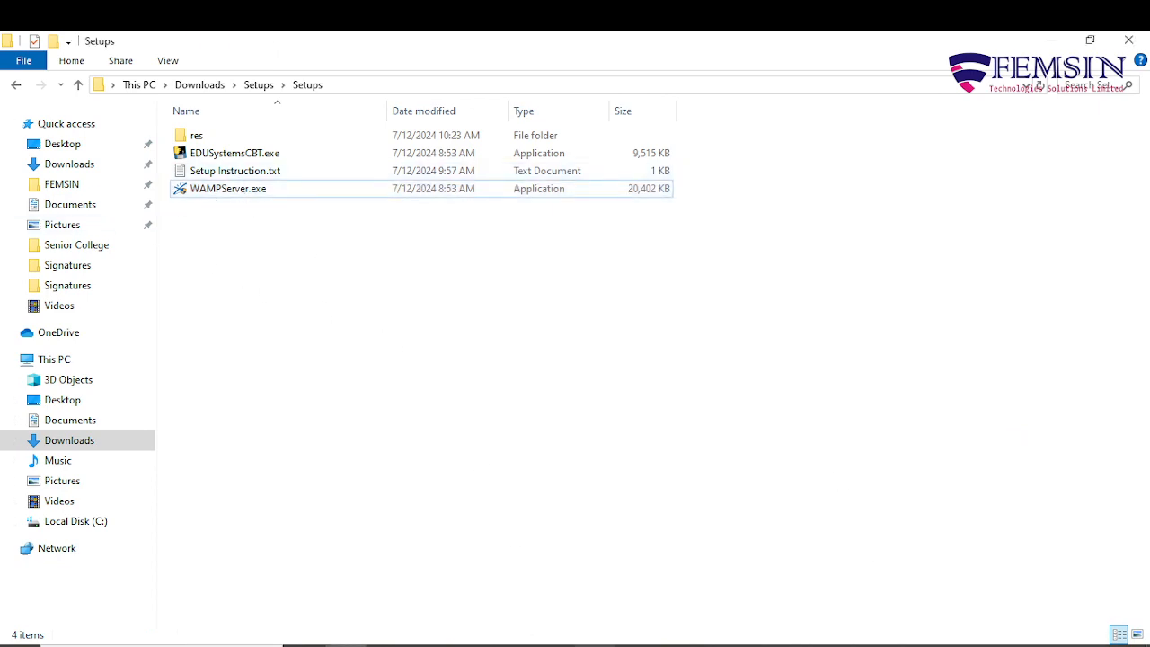
{"action": "left_click", "coordinate": [593, 645]}
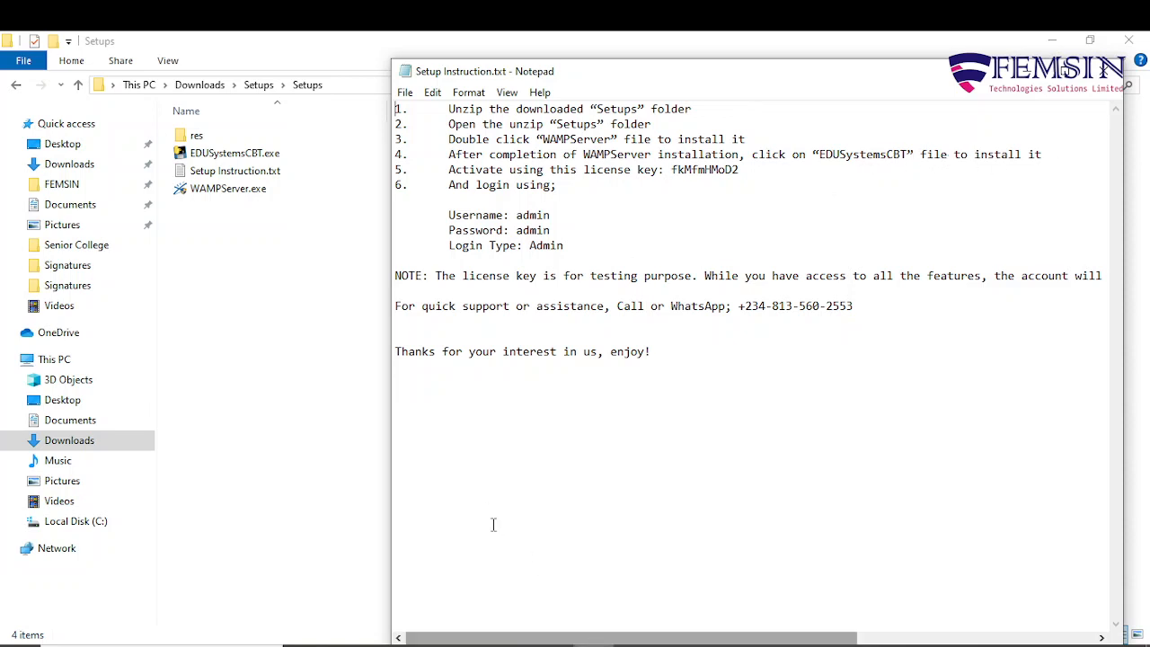
{"action": "left_click", "coordinate": [594, 646]}
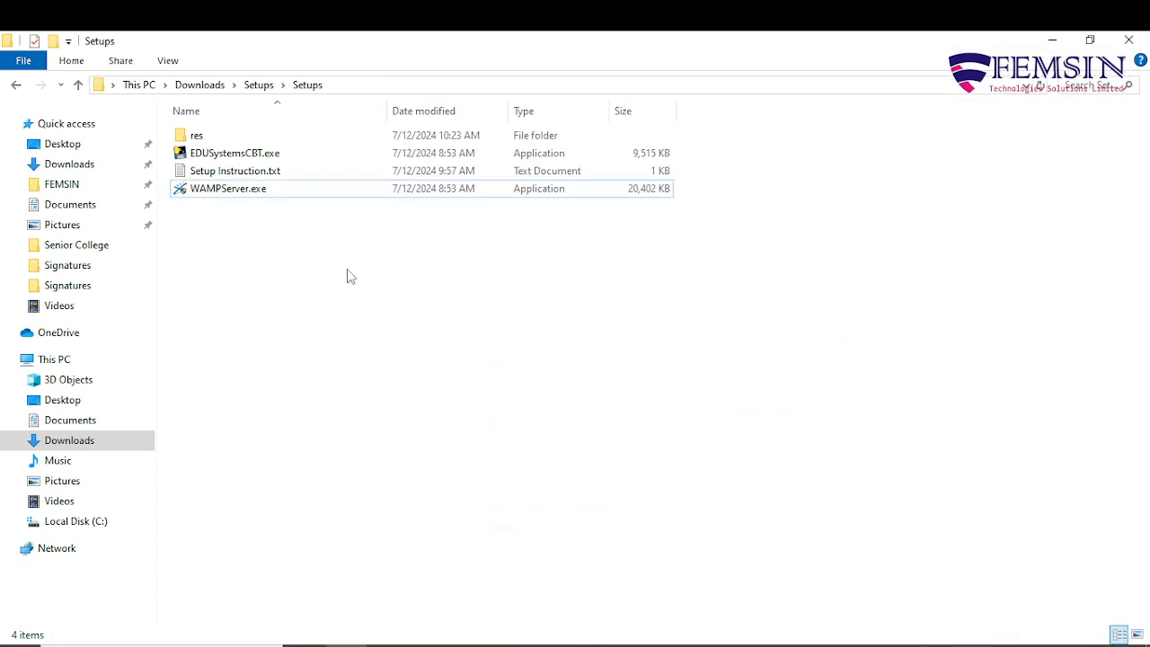
Run EDUSystemsCBT.exe and allow it past the Smadav antivirus warning.
{"action": "double_click", "coordinate": [236, 154]}
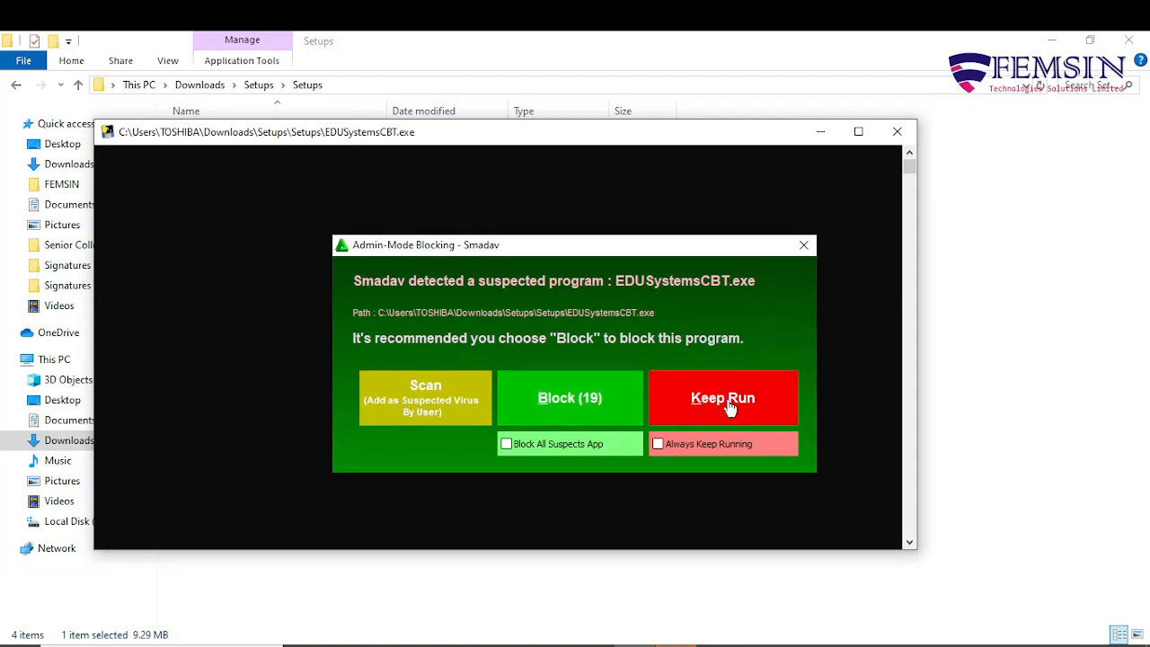
{"action": "left_click", "coordinate": [729, 407]}
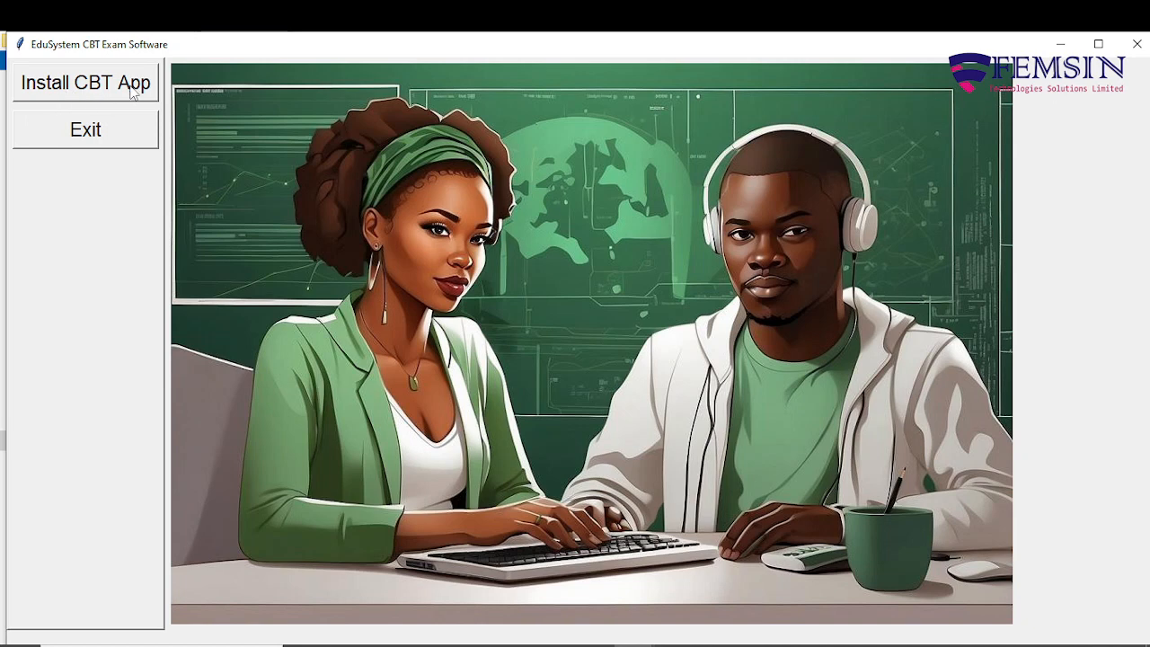
Install and start the CBT app, then focus the username field at localhost/cbt.
{"action": "left_click", "coordinate": [72, 90]}
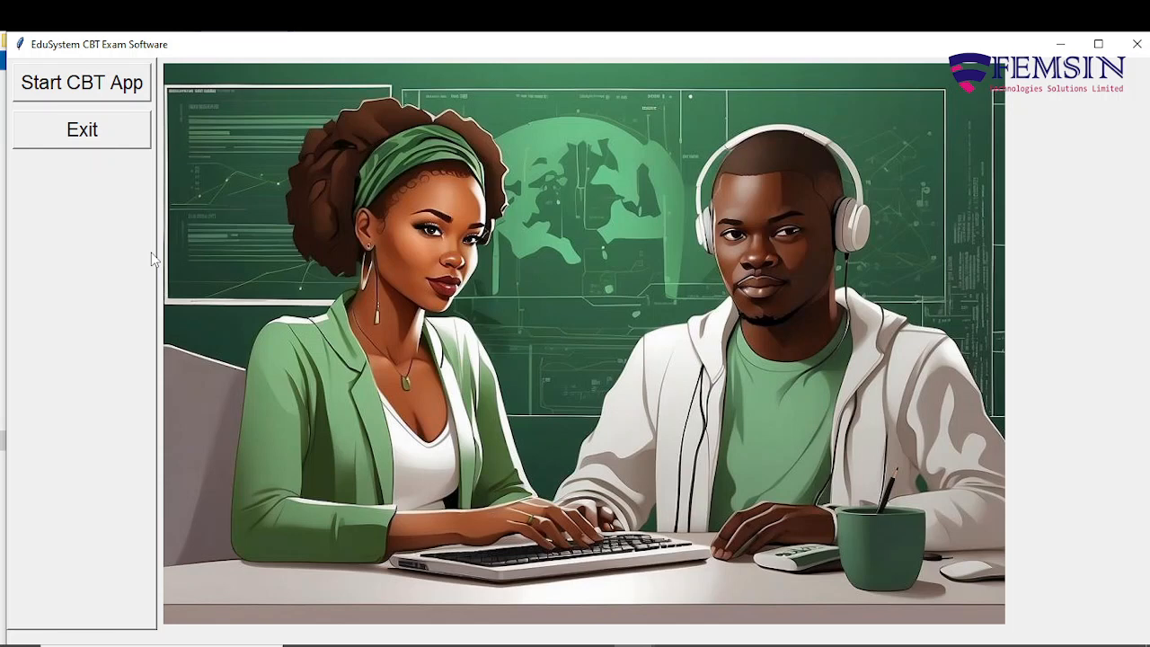
{"action": "left_click", "coordinate": [85, 82]}
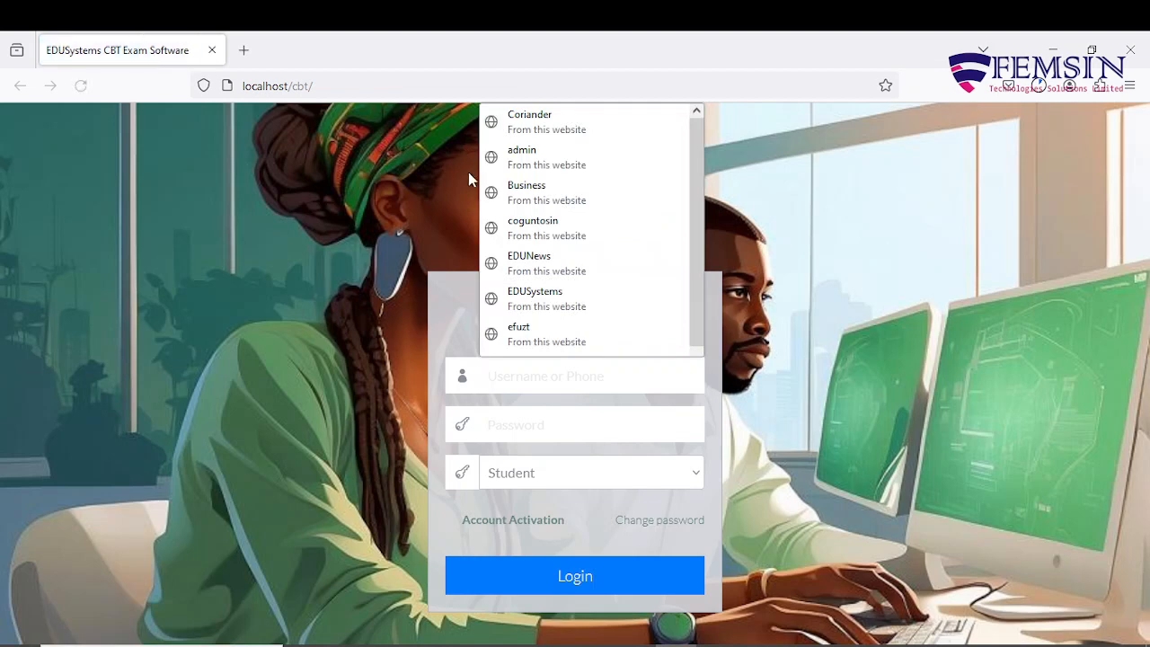
{"action": "left_click", "coordinate": [291, 313]}
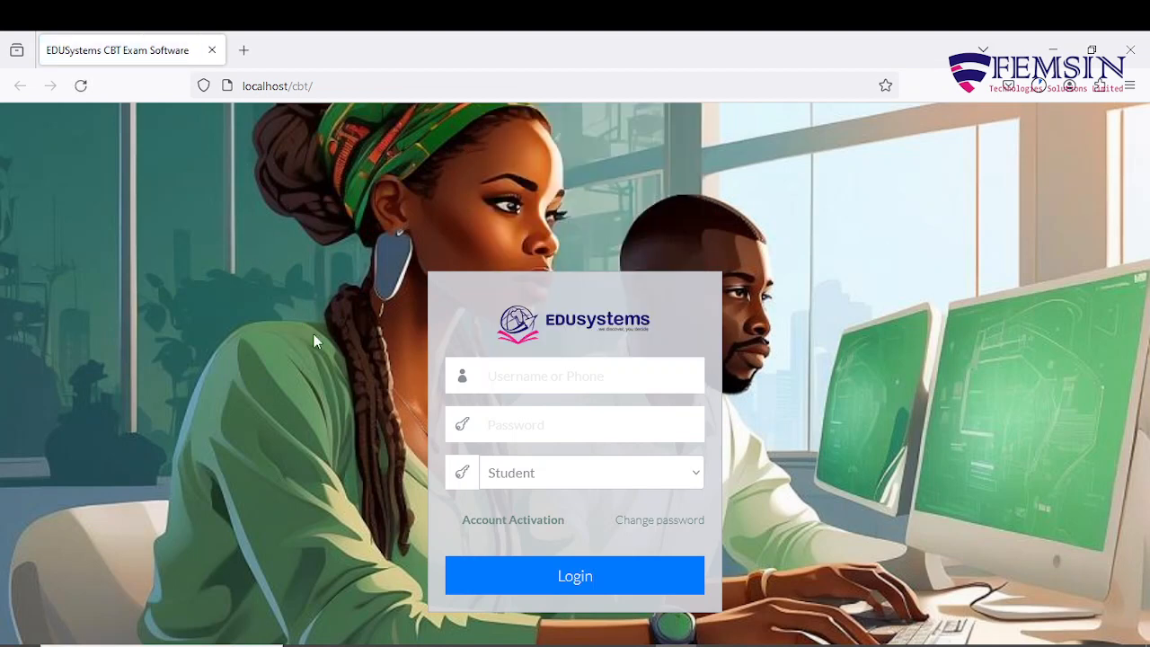
{"action": "left_click", "coordinate": [532, 381]}
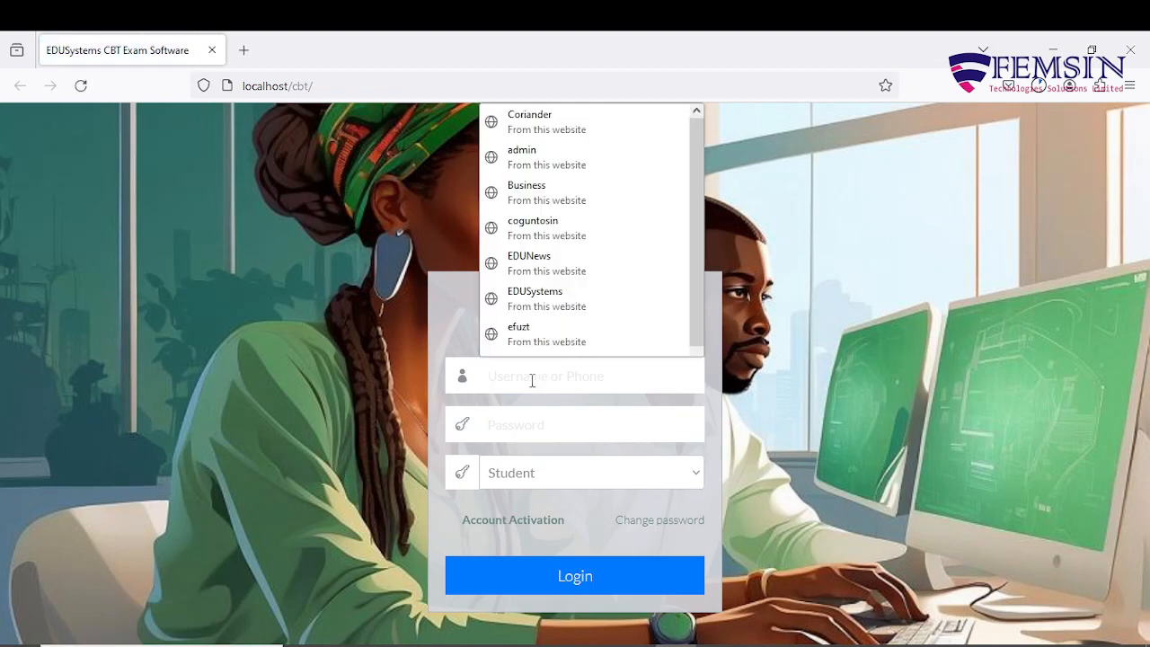
Fill the login form with username admin and a new password, then reopen the setup instructions.
{"action": "type", "text": "a"}
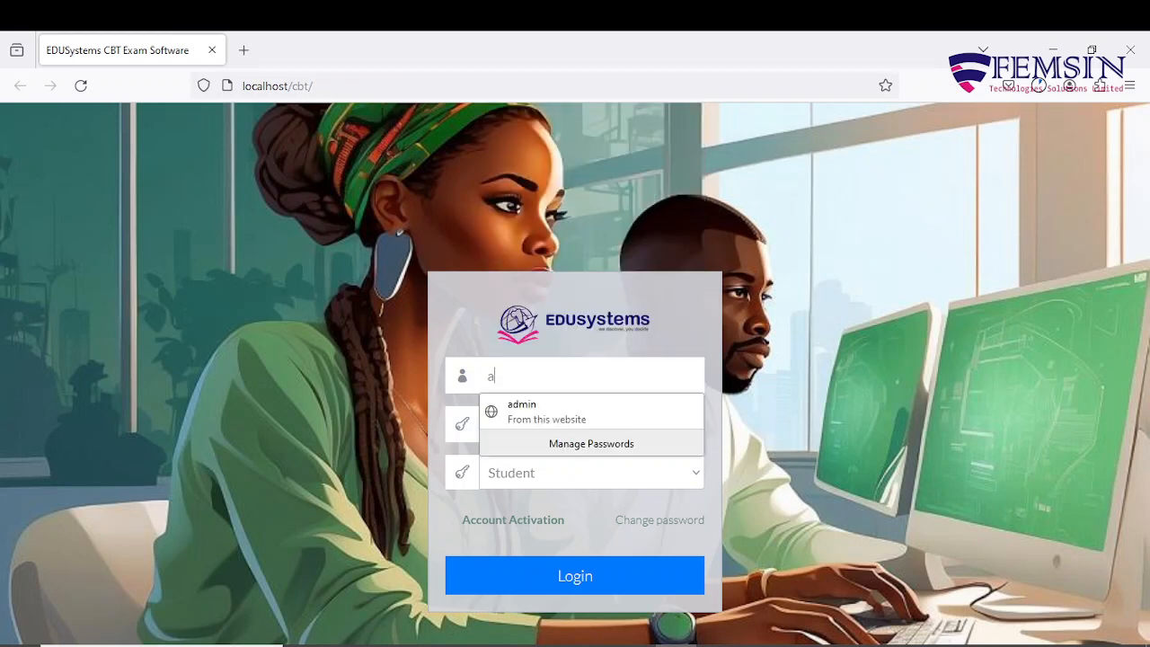
{"action": "type", "text": "dmin"}
{"action": "key", "text": "Down"}
{"action": "key", "text": "Return"}
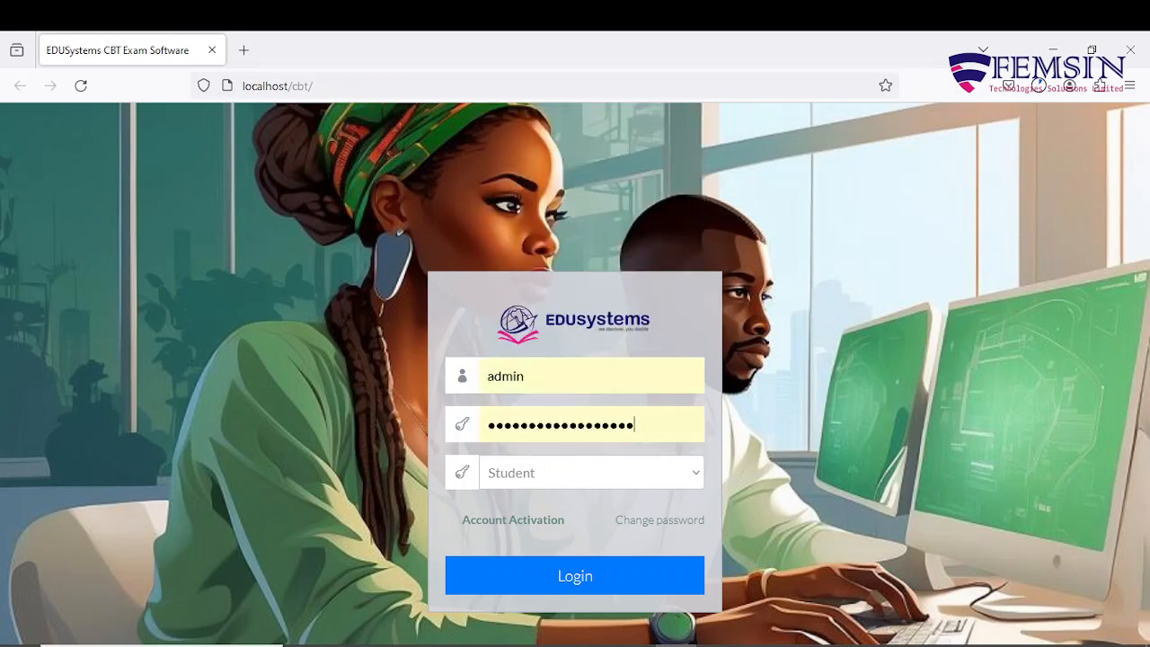
{"action": "key", "text": "BackSpace"}
{"action": "key", "text": "BackSpace"}
{"action": "key", "text": "BackSpace"}
{"action": "key", "text": "BackSpace"}
{"action": "key", "text": "BackSpace"}
{"action": "key", "text": "BackSpace"}
{"action": "key", "text": "BackSpace"}
{"action": "key", "text": "BackSpace"}
{"action": "key", "text": "BackSpace"}
{"action": "key", "text": "BackSpace"}
{"action": "key", "text": "BackSpace"}
{"action": "key", "text": "BackSpace"}
{"action": "key", "text": "BackSpace"}
{"action": "key", "text": "BackSpace"}
{"action": "key", "text": "BackSpace"}
{"action": "key", "text": "BackSpace"}
{"action": "key", "text": "BackSpace"}
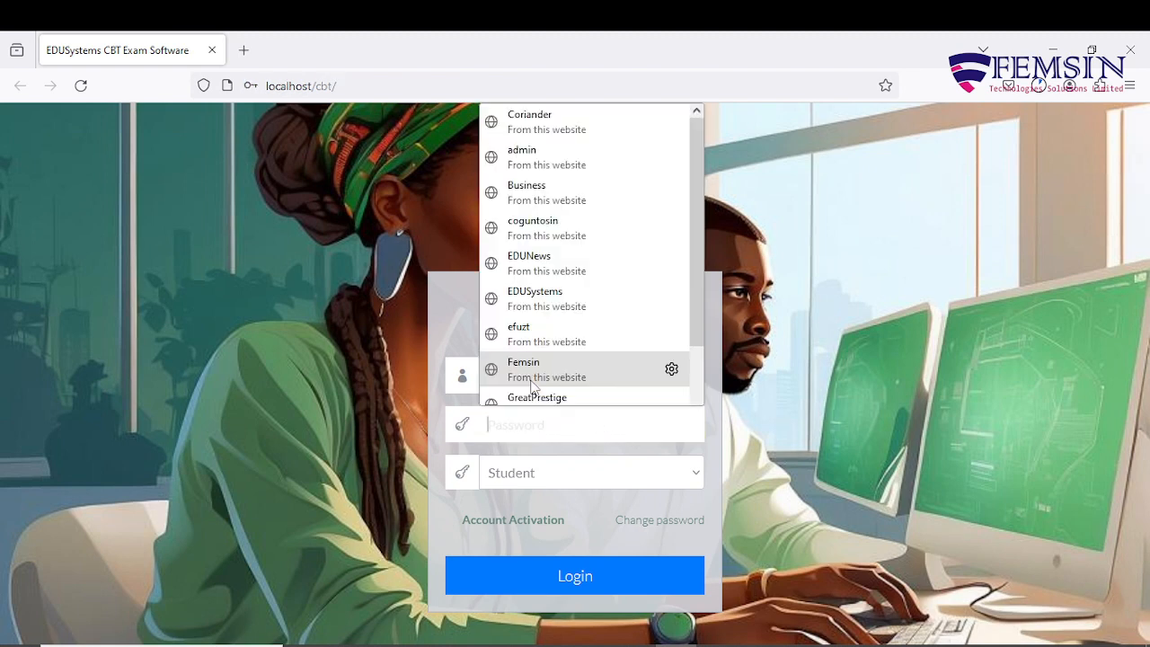
{"action": "type", "text": "1234"}
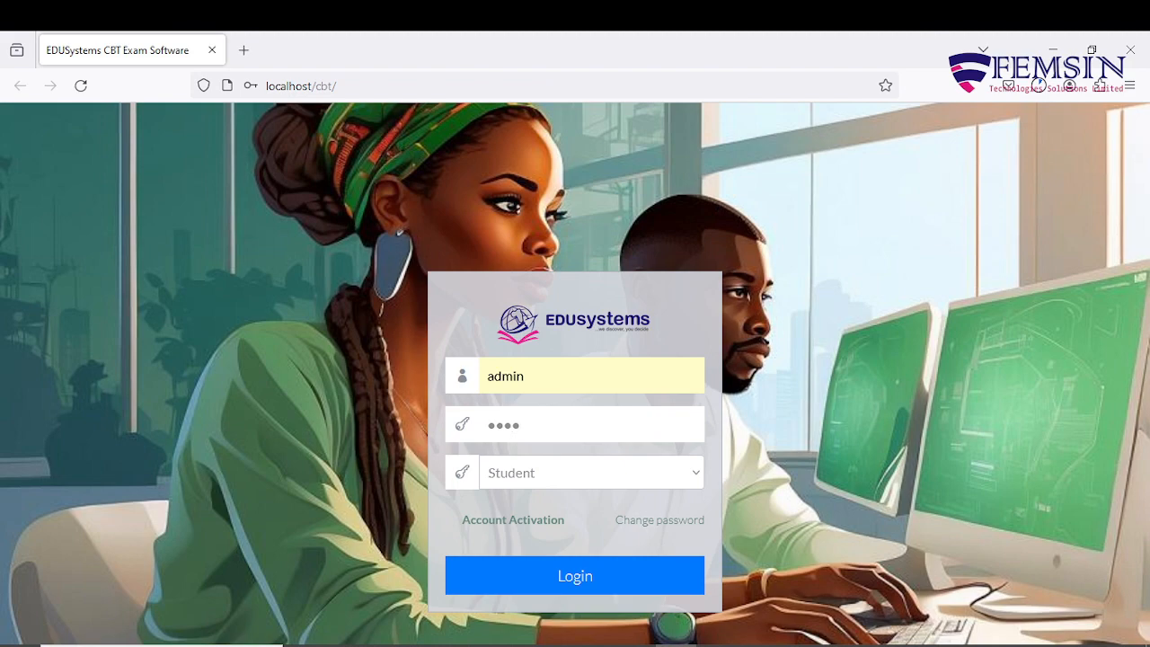
{"action": "type", "text": "5"}
{"action": "left_click", "coordinate": [594, 645]}
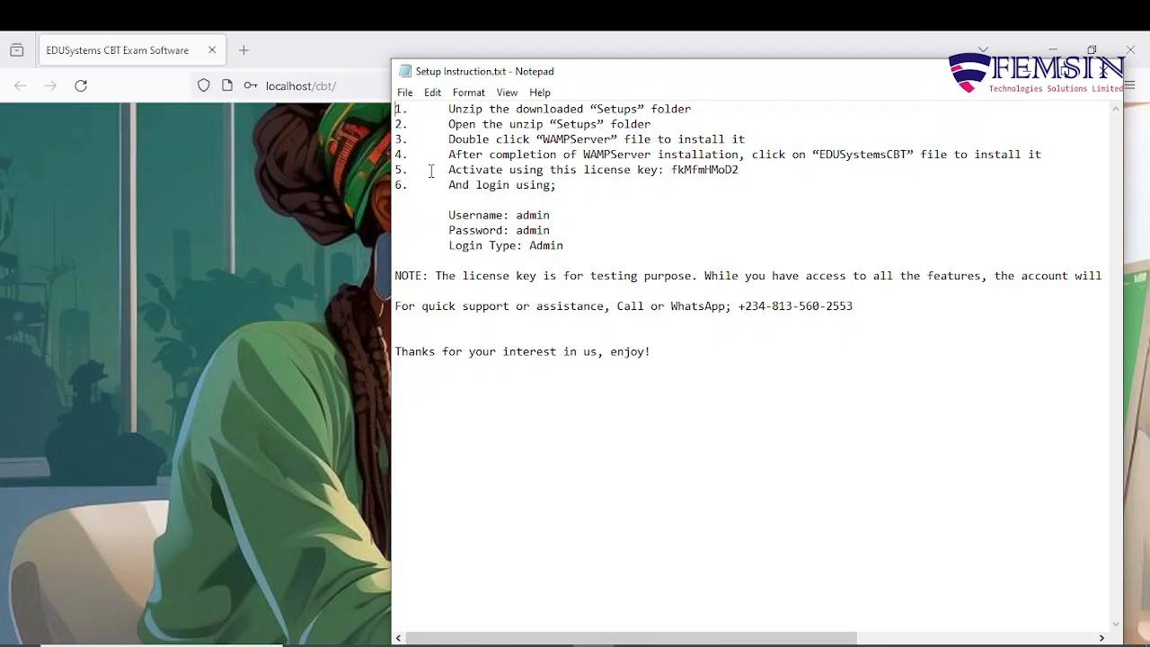
Check the license key in the Notepad instructions and return to the login page.
{"action": "double_click", "coordinate": [724, 171]}
{"action": "left_click", "coordinate": [766, 174]}
{"action": "left_click", "coordinate": [632, 644]}
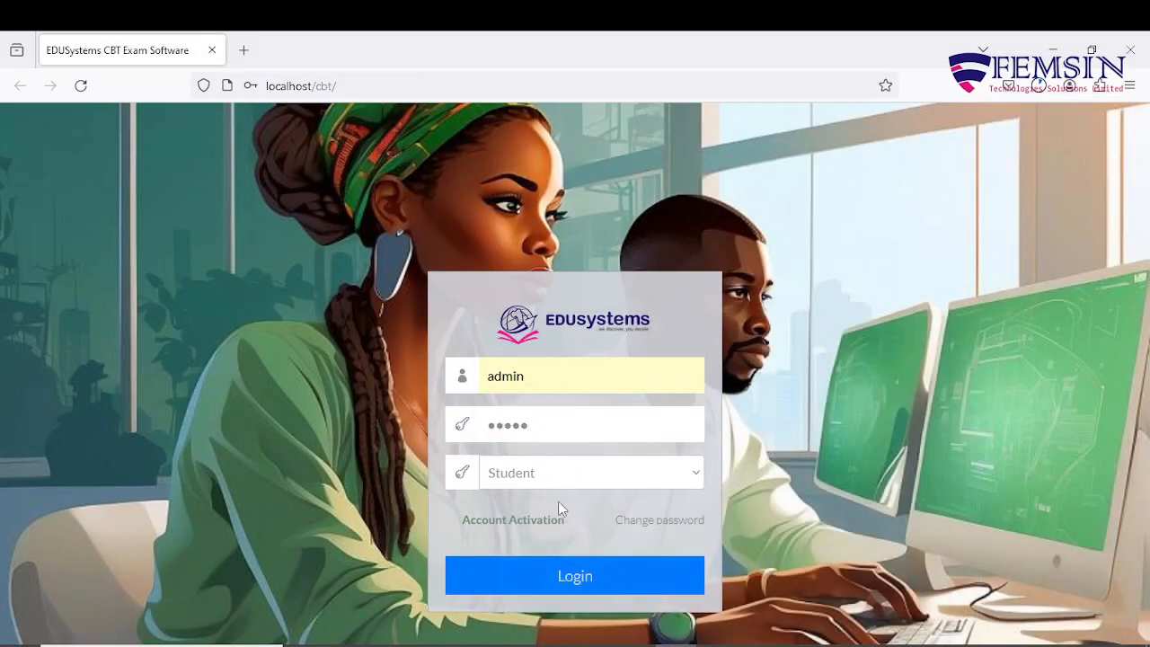
Try logging in as Admin, which is refused as not activated, then reopen the instructions.
{"action": "left_click", "coordinate": [654, 479]}
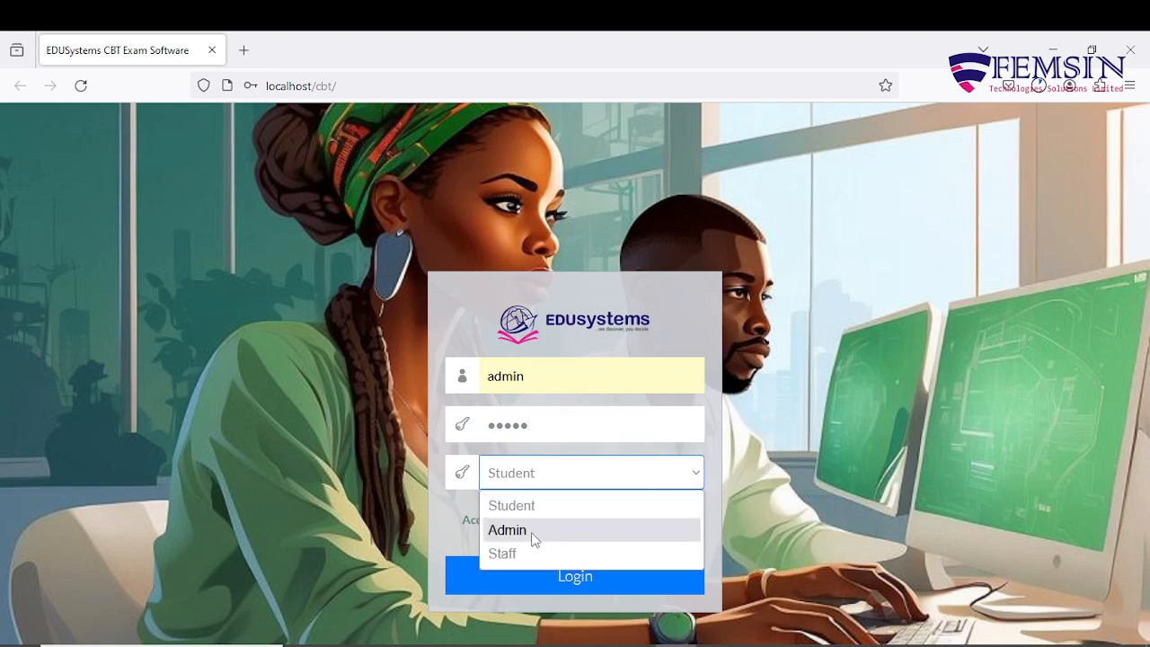
{"action": "left_click", "coordinate": [531, 536]}
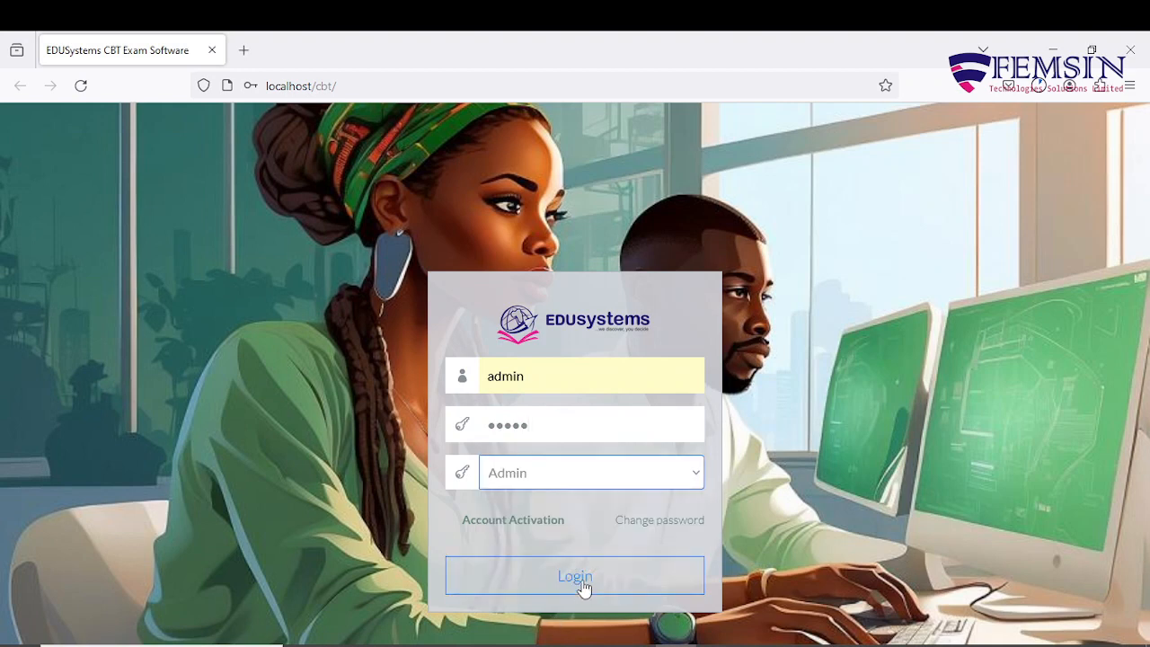
{"action": "left_click", "coordinate": [575, 576]}
{"action": "left_click", "coordinate": [845, 362]}
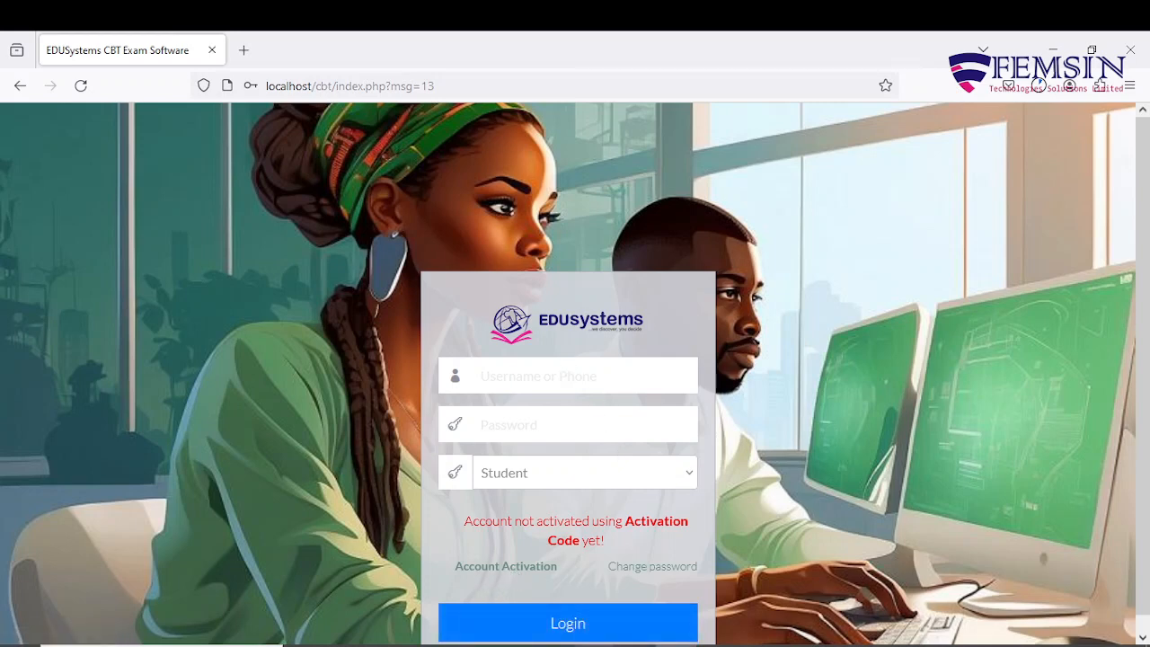
{"action": "left_click", "coordinate": [594, 645]}
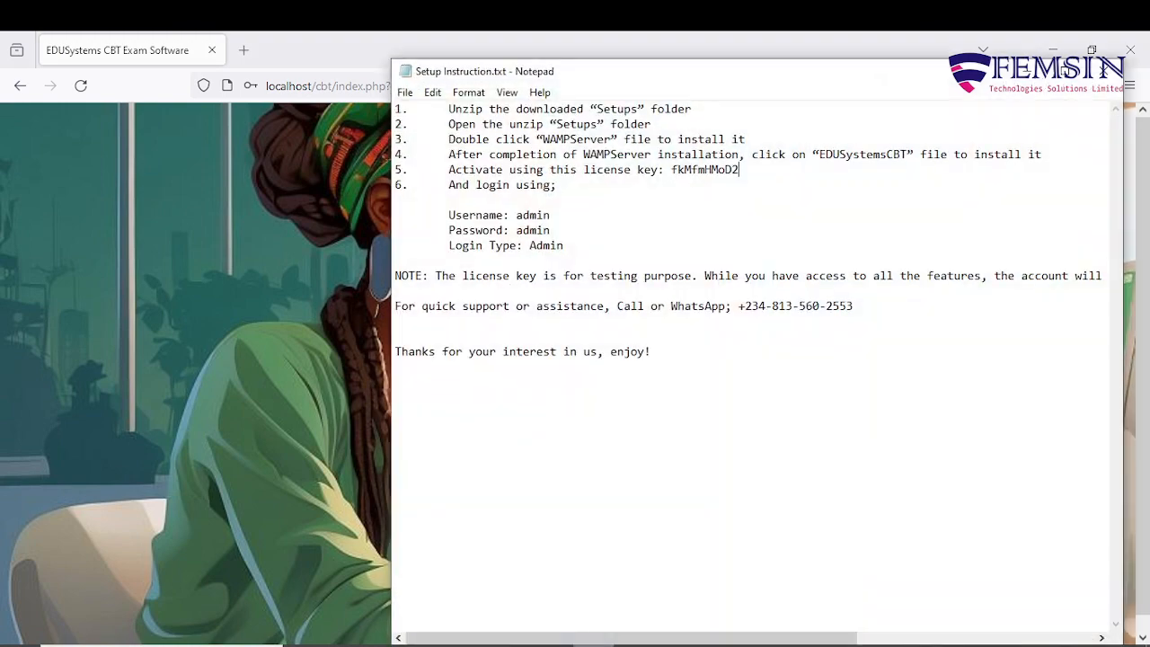
Copy the license key from Setup Instruction.txt and return to the login page.
{"action": "double_click", "coordinate": [707, 170]}
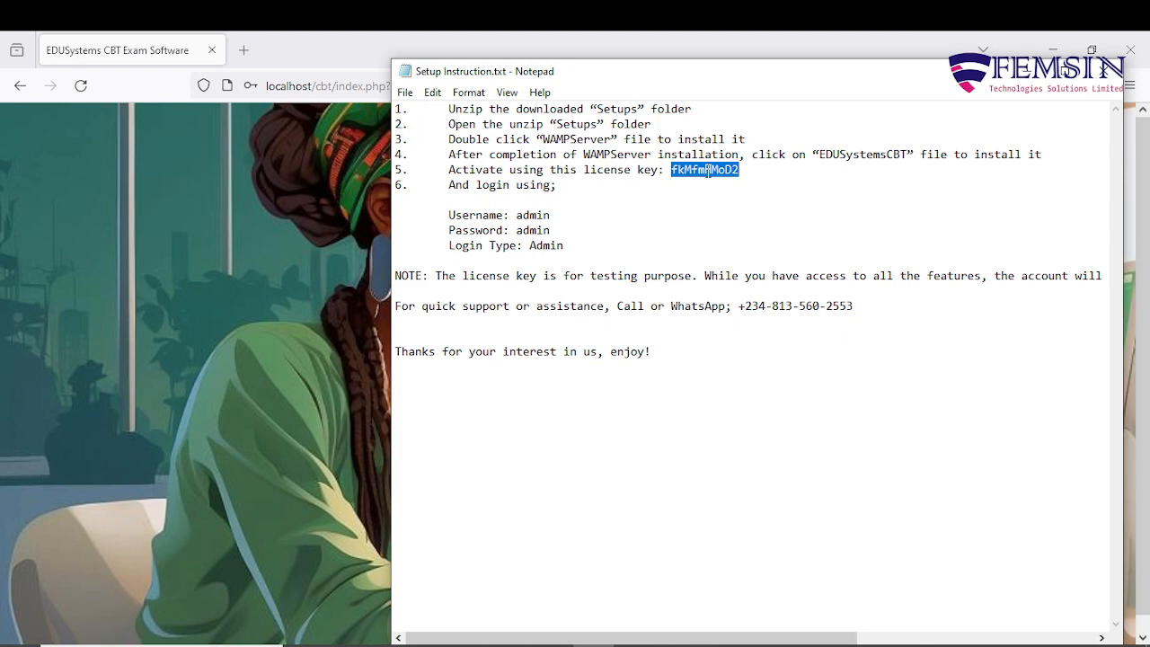
{"action": "right_click", "coordinate": [708, 170]}
{"action": "left_click", "coordinate": [745, 224]}
{"action": "left_click", "coordinate": [594, 646]}
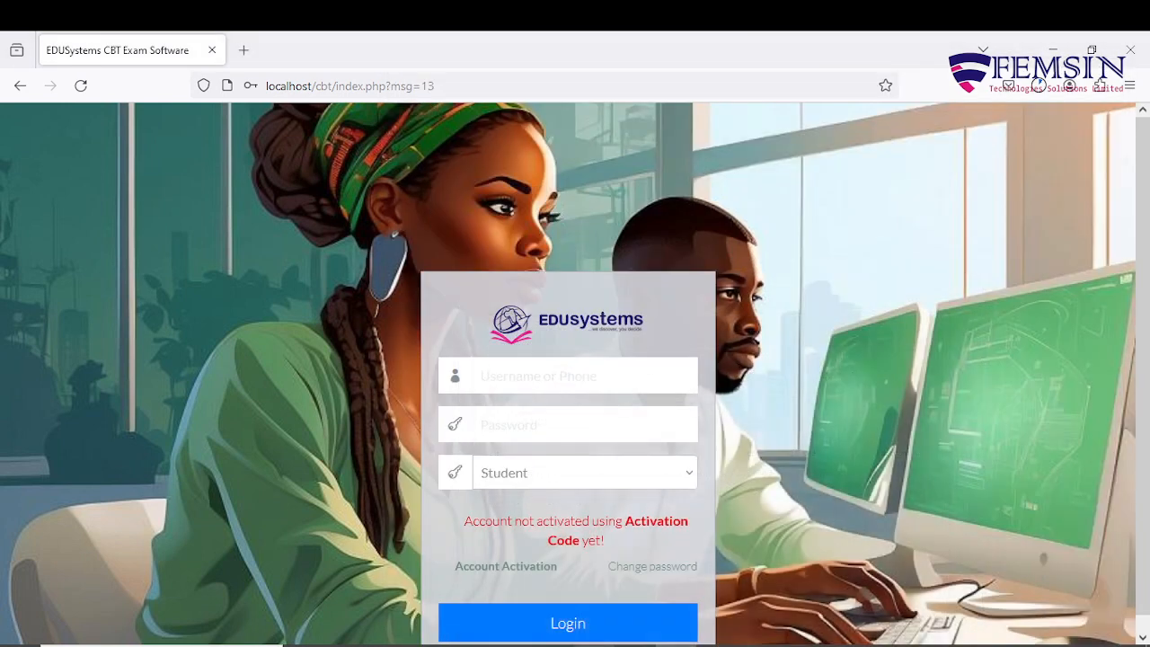
Paste the license key on the Account Activation page and activate the account.
{"action": "left_click", "coordinate": [515, 568]}
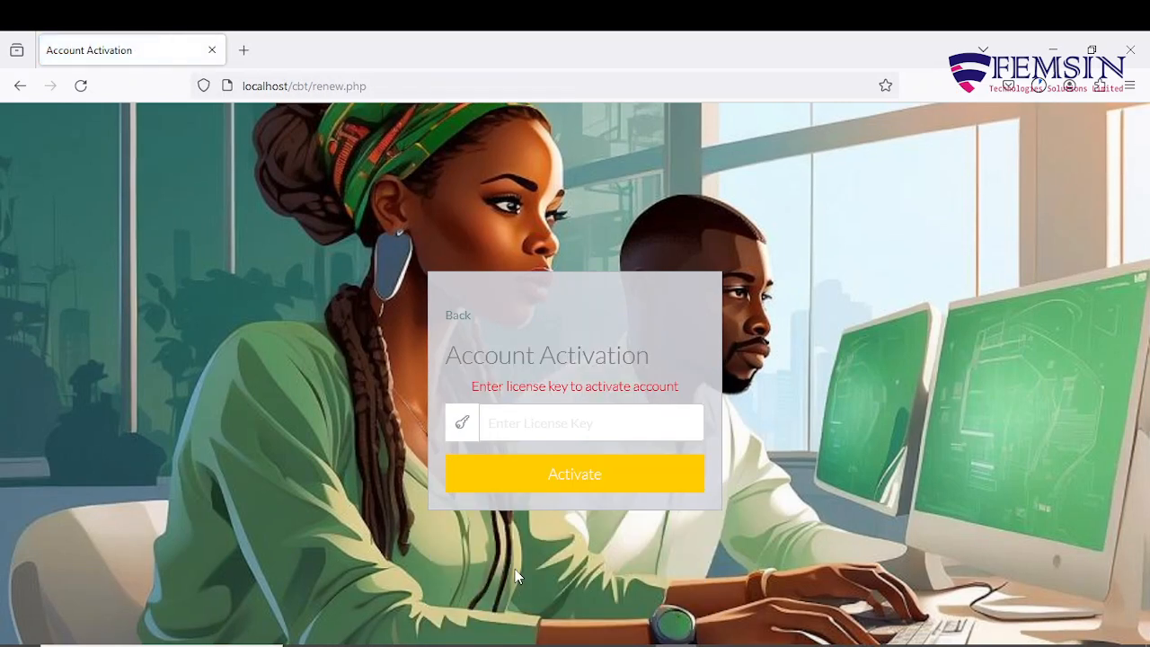
{"action": "left_click", "coordinate": [580, 430]}
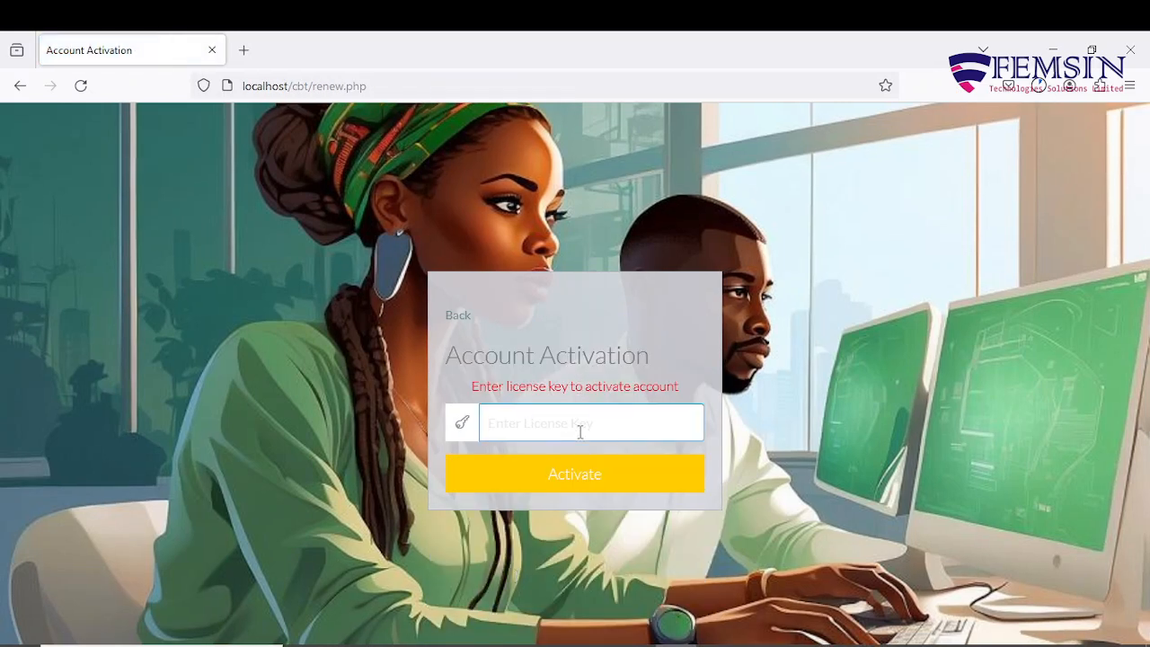
{"action": "key", "text": "ctrl+v"}
{"action": "key", "text": "Escape"}
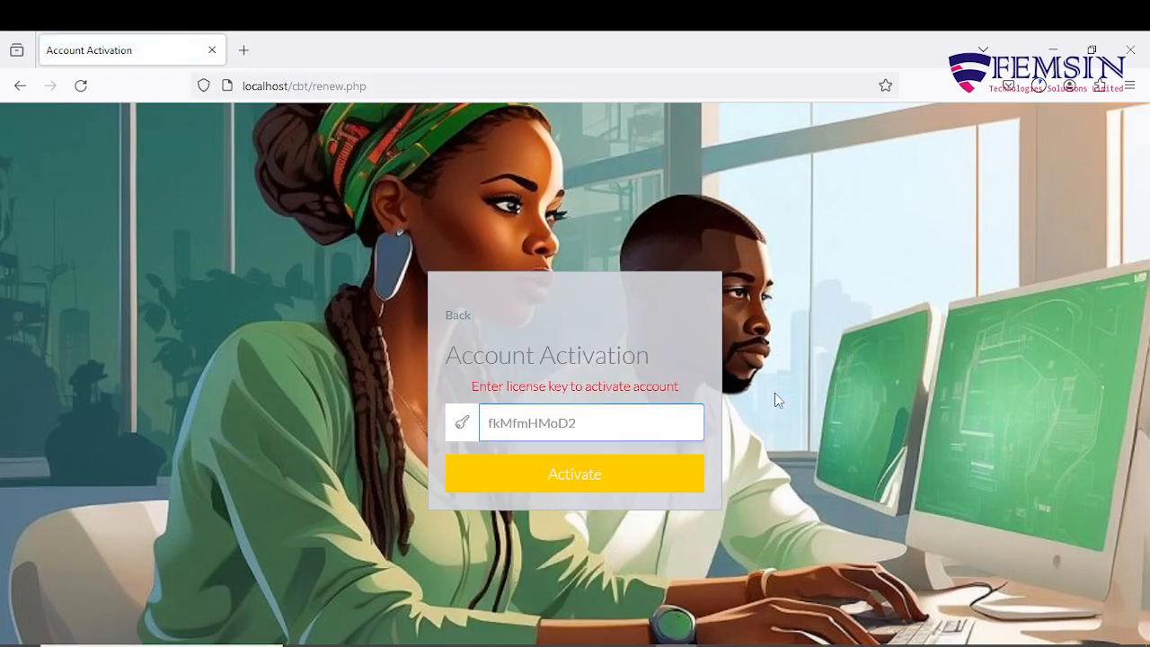
{"action": "left_click", "coordinate": [778, 401]}
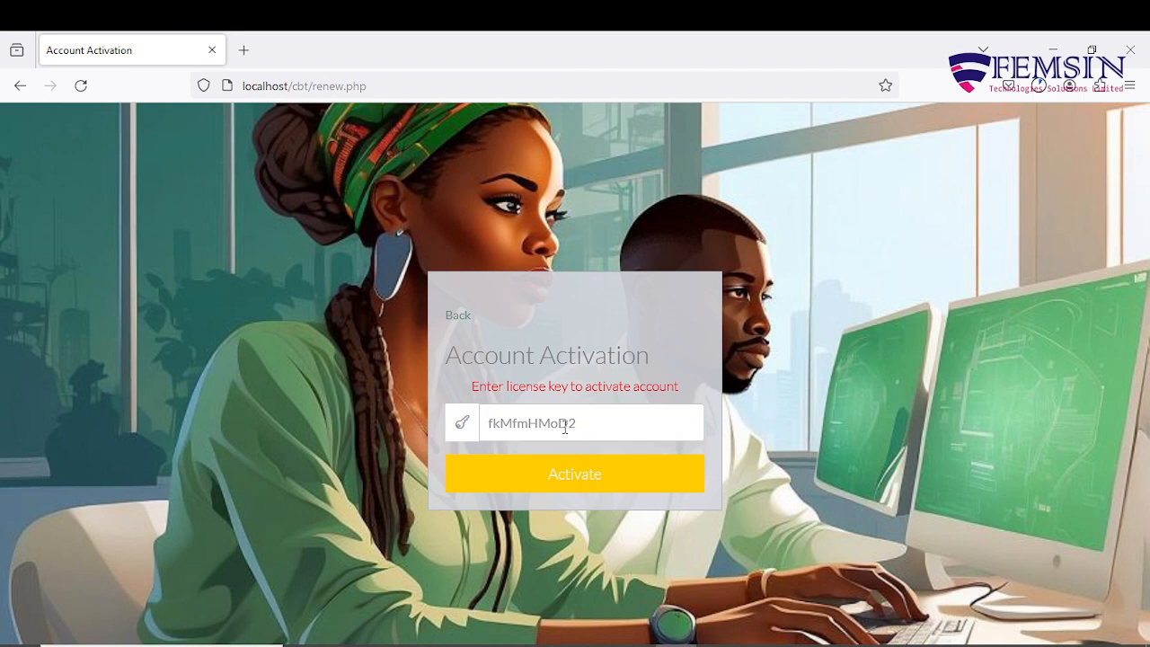
{"action": "left_click", "coordinate": [574, 483]}
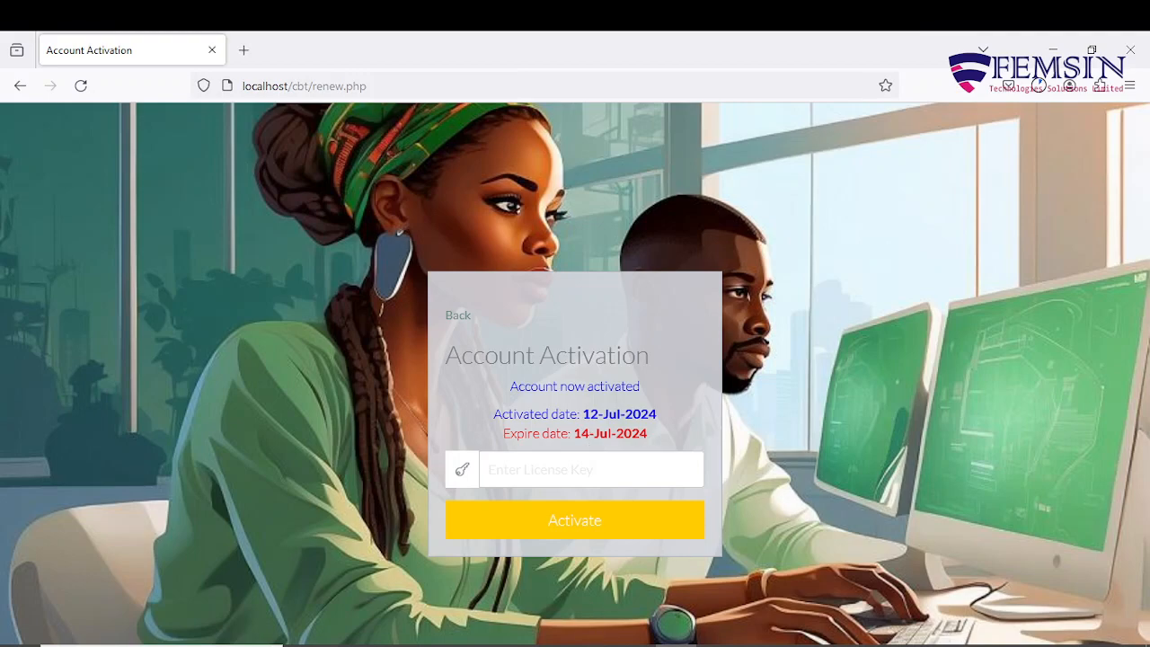
{"action": "left_click", "coordinate": [594, 644]}
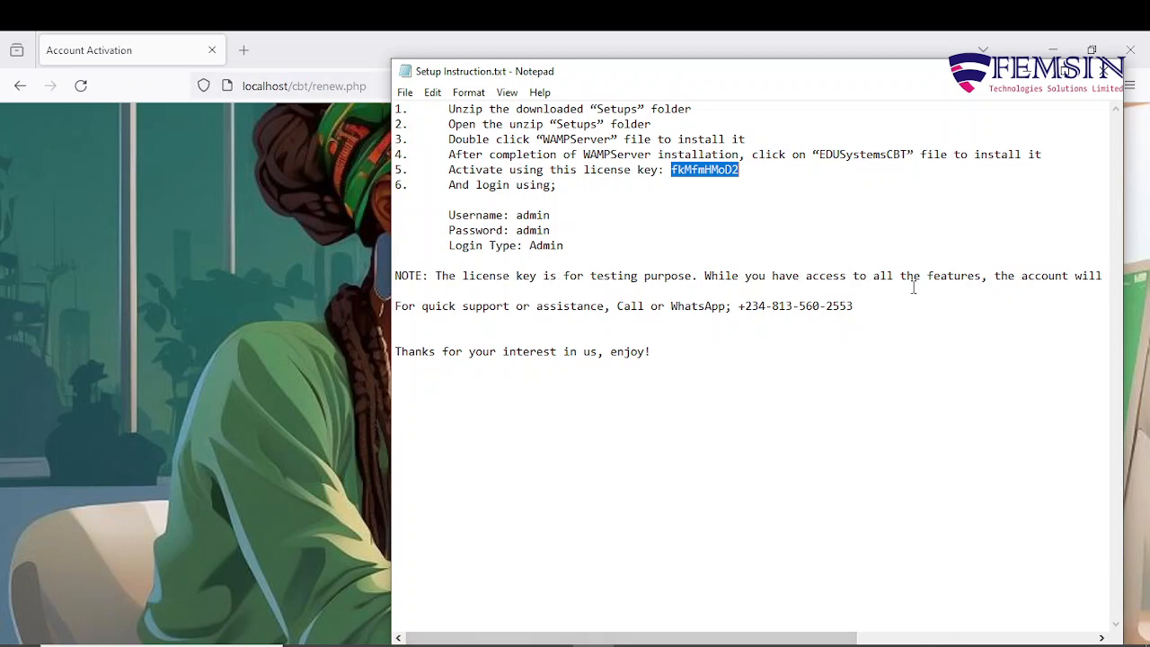
Read through the Setup Instruction.txt note, then minimise Notepad to reveal the activation page.
{"action": "left_click_drag", "start_coordinate": [718, 634], "coordinate": [999, 612]}
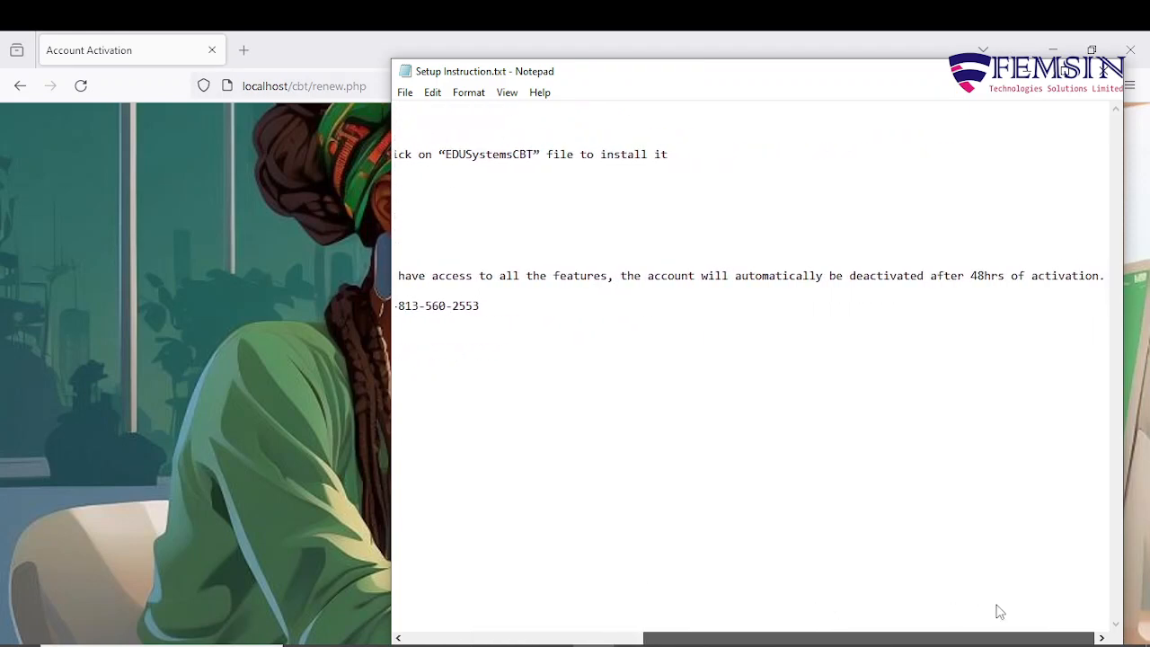
{"action": "left_click_drag", "start_coordinate": [999, 612], "coordinate": [621, 602]}
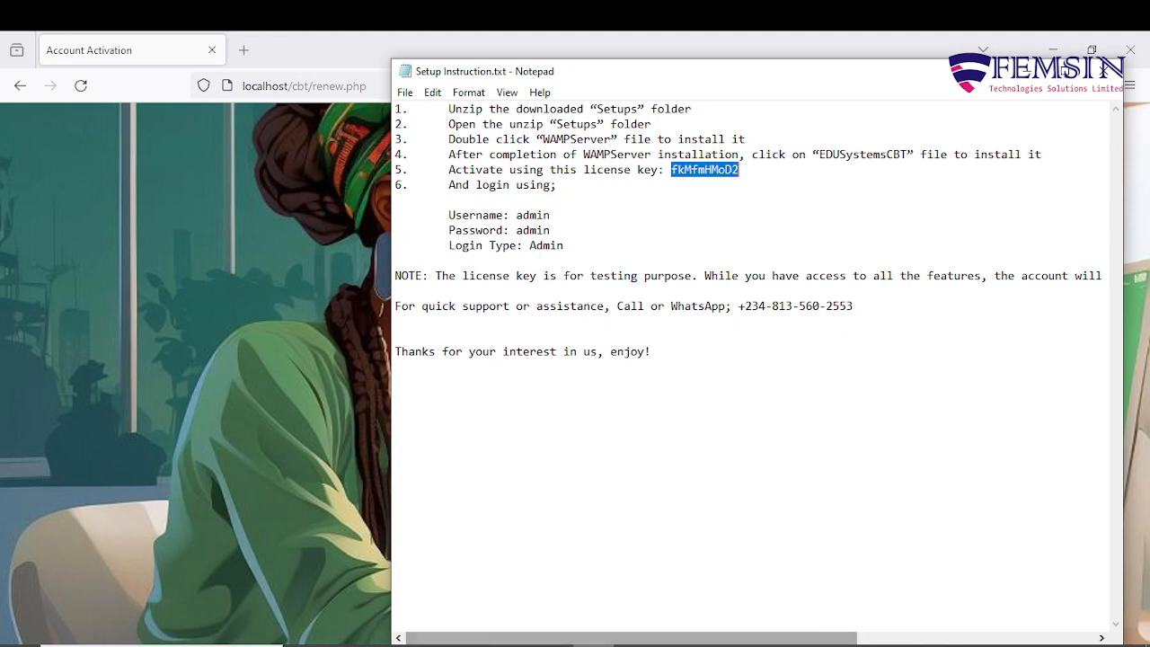
{"action": "left_click", "coordinate": [593, 644]}
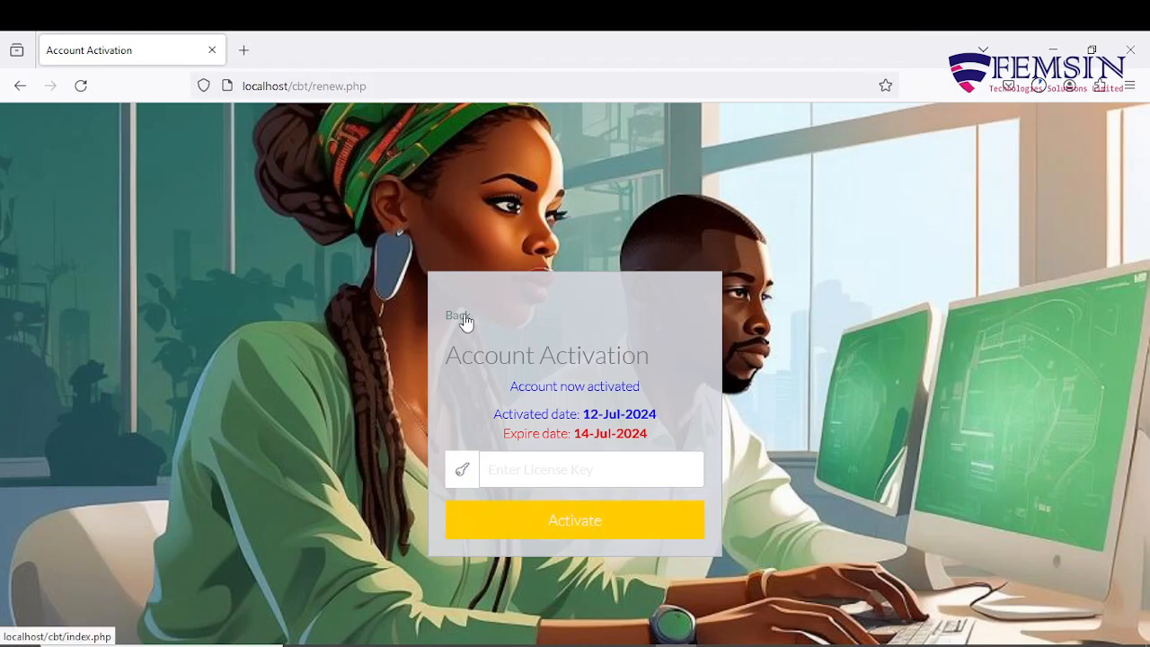
Go back to the login page and enter the 'admin' username and its password.
{"action": "left_click", "coordinate": [464, 319]}
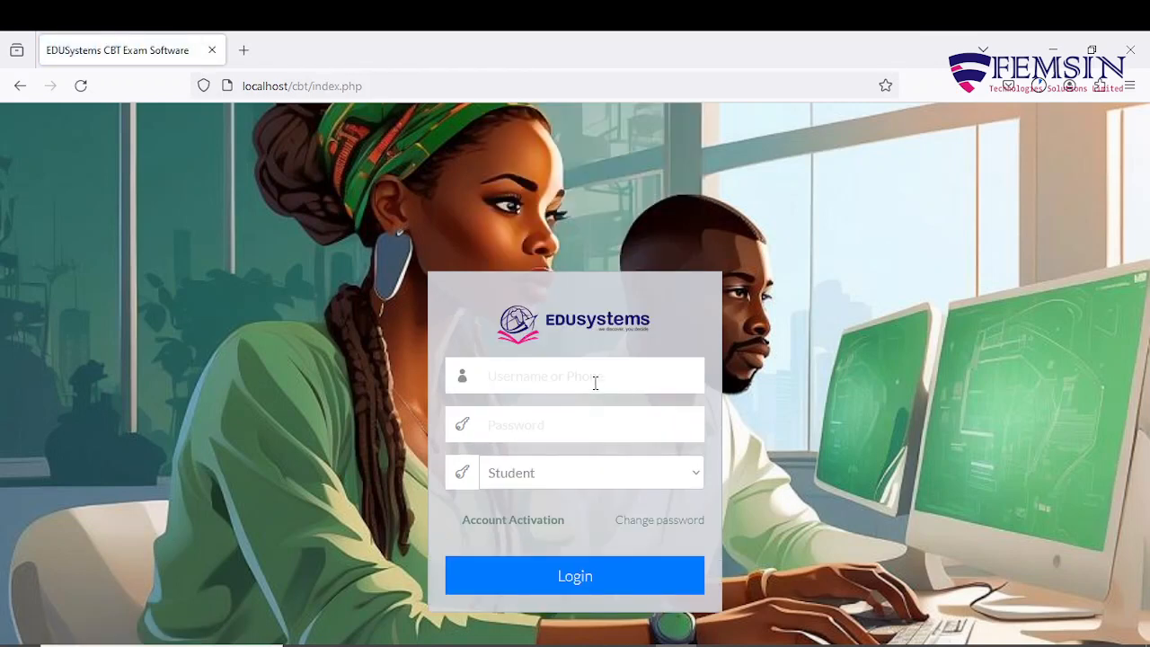
{"action": "type", "text": "ad"}
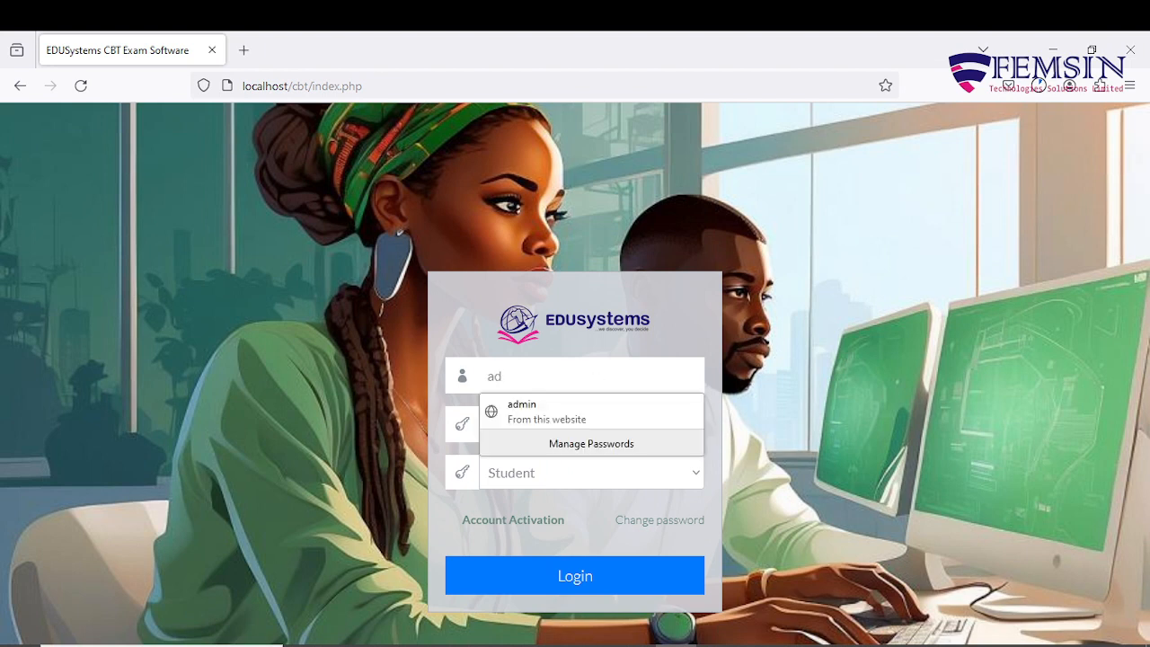
{"action": "type", "text": "min"}
{"action": "key", "text": "Tab"}
{"action": "key", "text": "BackSpace"}
{"action": "key", "text": "BackSpace"}
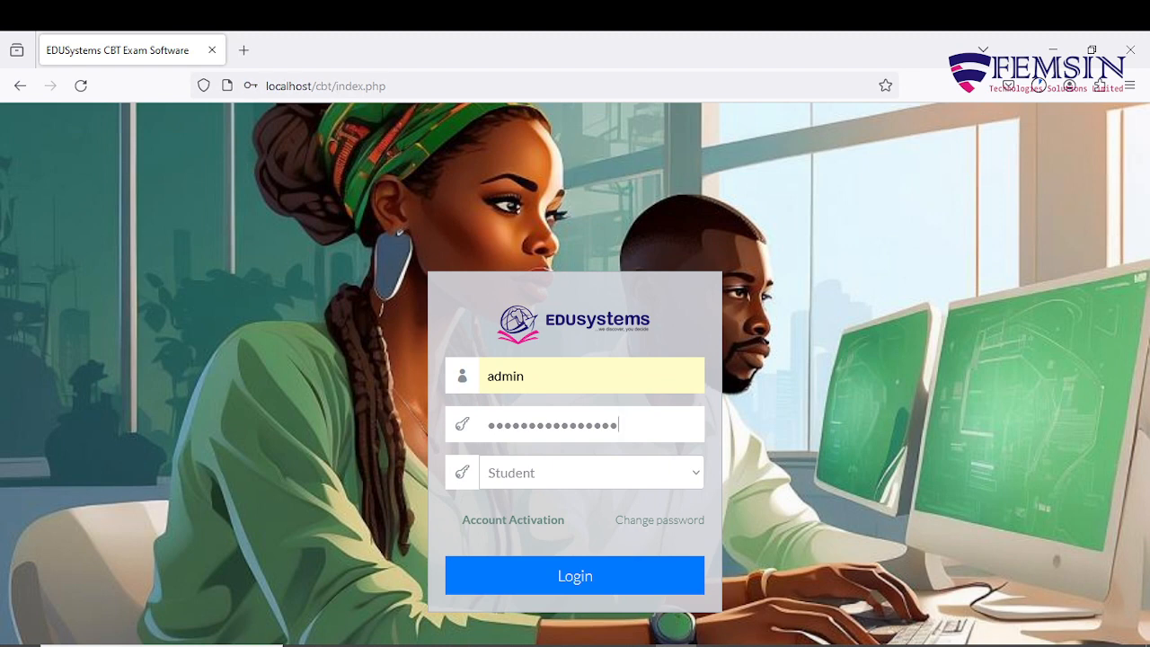
{"action": "key", "text": "BackSpace"}
{"action": "key", "text": "BackSpace"}
{"action": "key", "text": "BackSpace"}
{"action": "key", "text": "BackSpace"}
{"action": "key", "text": "BackSpace"}
{"action": "key", "text": "BackSpace"}
{"action": "key", "text": "BackSpace"}
{"action": "key", "text": "BackSpace"}
{"action": "key", "text": "BackSpace"}
{"action": "key", "text": "BackSpace"}
{"action": "key", "text": "BackSpace"}
{"action": "key", "text": "BackSpace"}
{"action": "key", "text": "BackSpace"}
{"action": "key", "text": "BackSpace"}
{"action": "key", "text": "BackSpace"}
{"action": "key", "text": "BackSpace"}
{"action": "type", "text": "●●●●●"}
Choose Admin as the login type, log in, and open the admin staff page.
{"action": "left_click", "coordinate": [695, 473]}
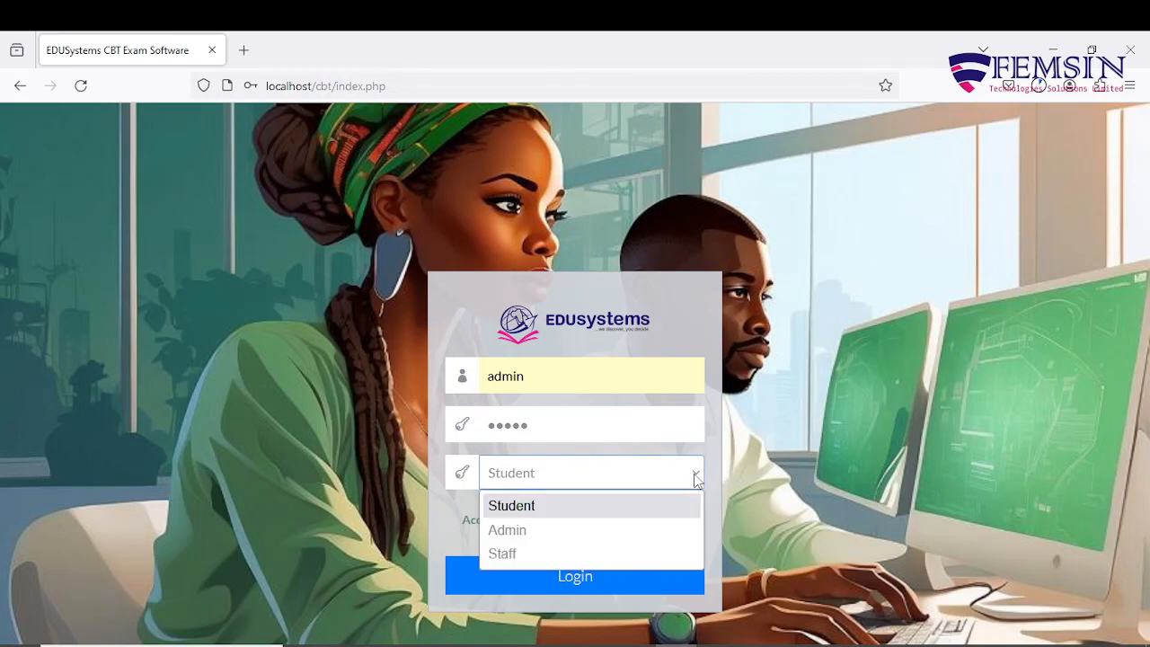
{"action": "left_click", "coordinate": [554, 531]}
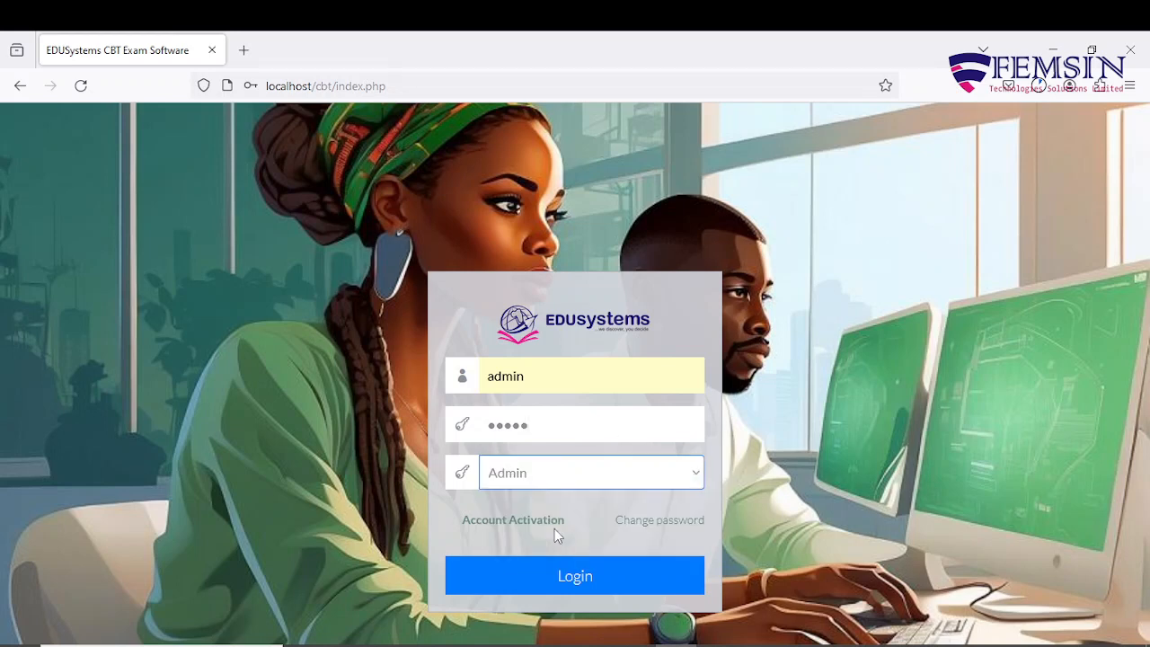
{"action": "left_click", "coordinate": [696, 476]}
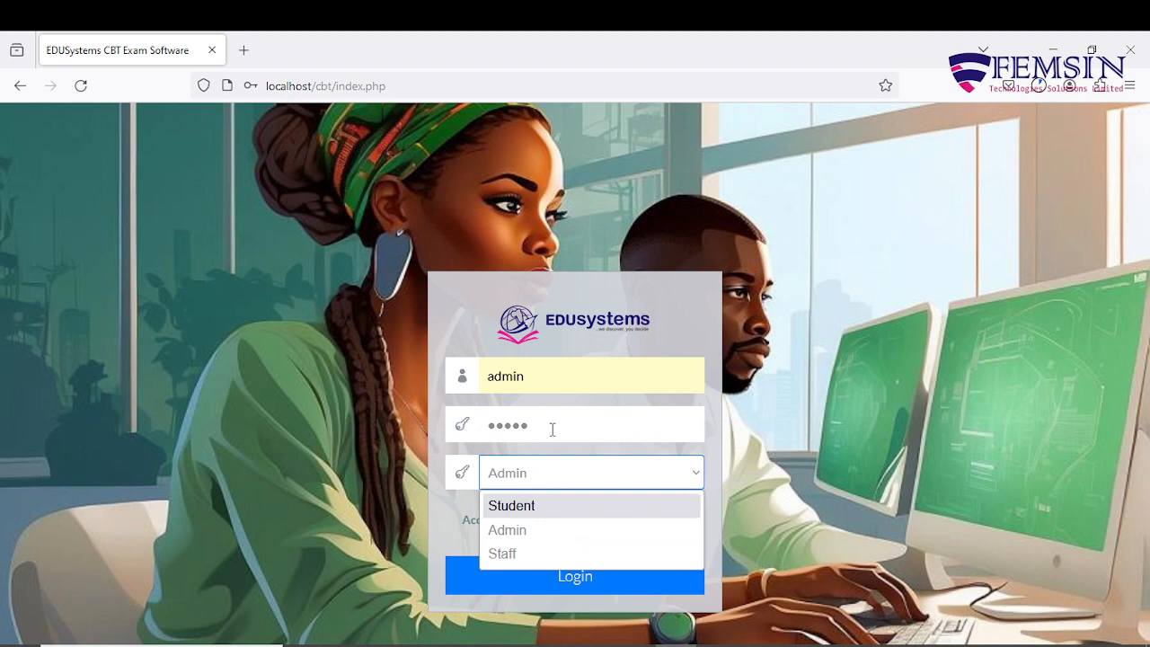
{"action": "left_click", "coordinate": [566, 532]}
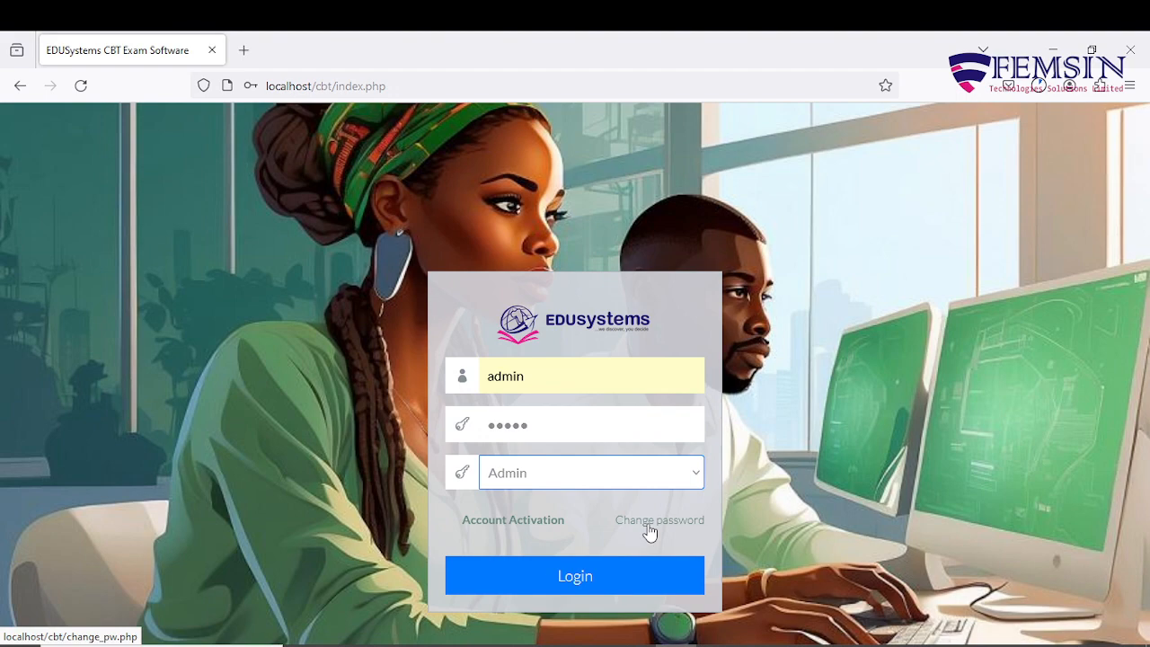
{"action": "left_click", "coordinate": [583, 580]}
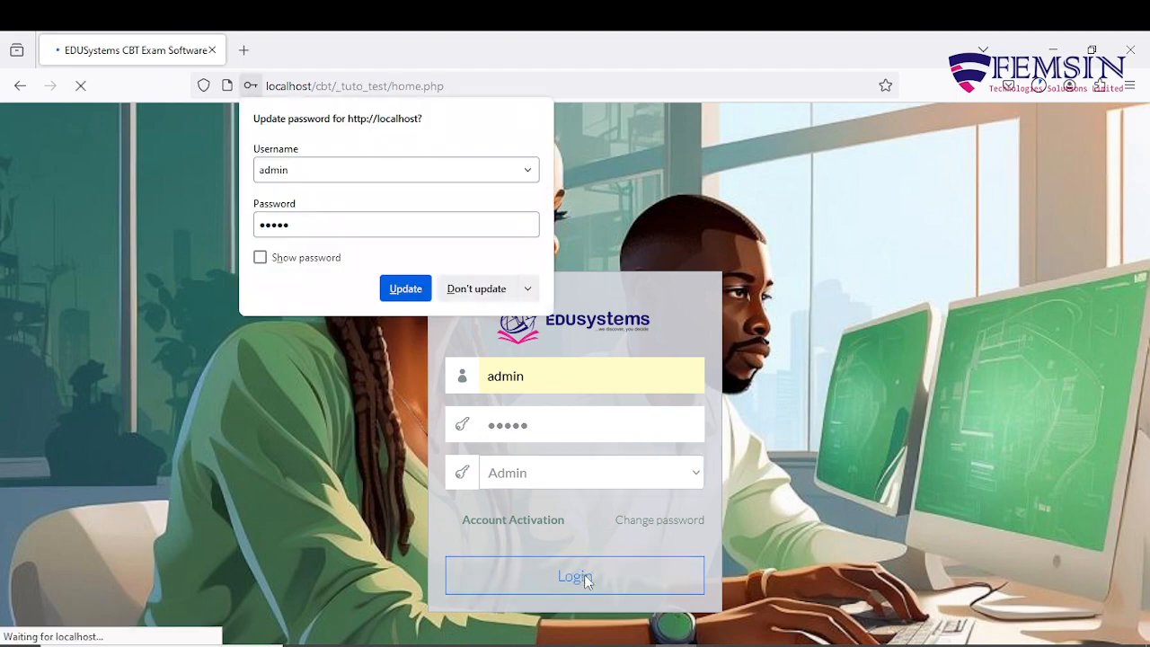
{"action": "left_click", "coordinate": [865, 377]}
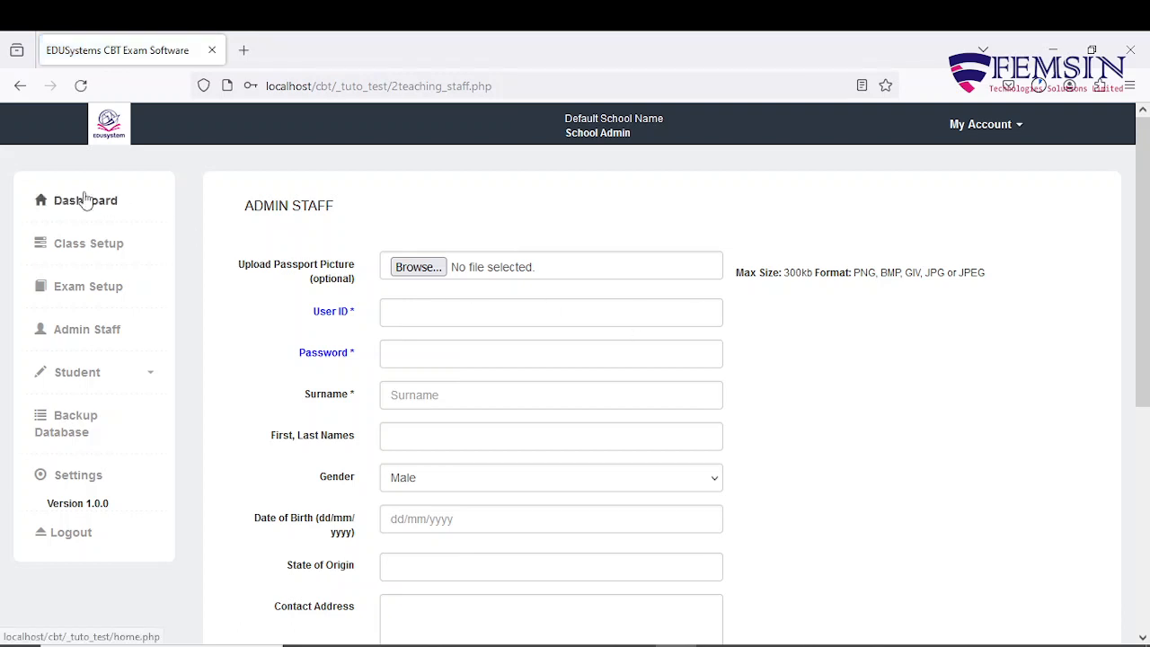
Return to the dashboard (0 students, 1 staff, 0 exams) and reopen Setup Instruction.txt.
{"action": "left_click", "coordinate": [85, 199]}
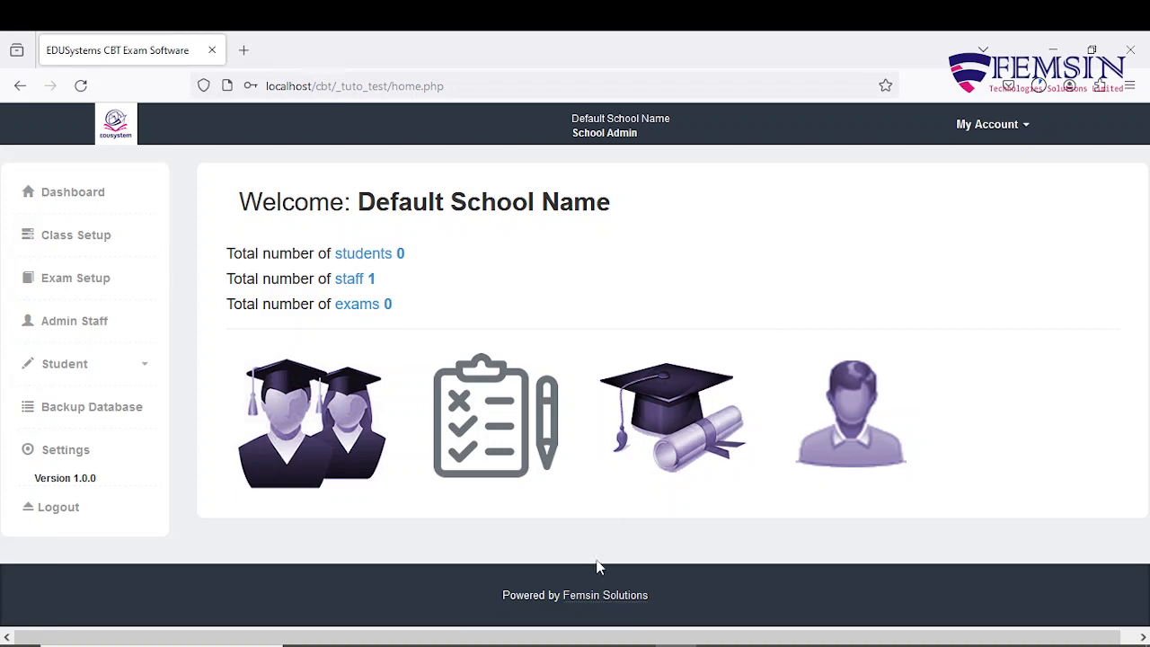
{"action": "left_click", "coordinate": [604, 645]}
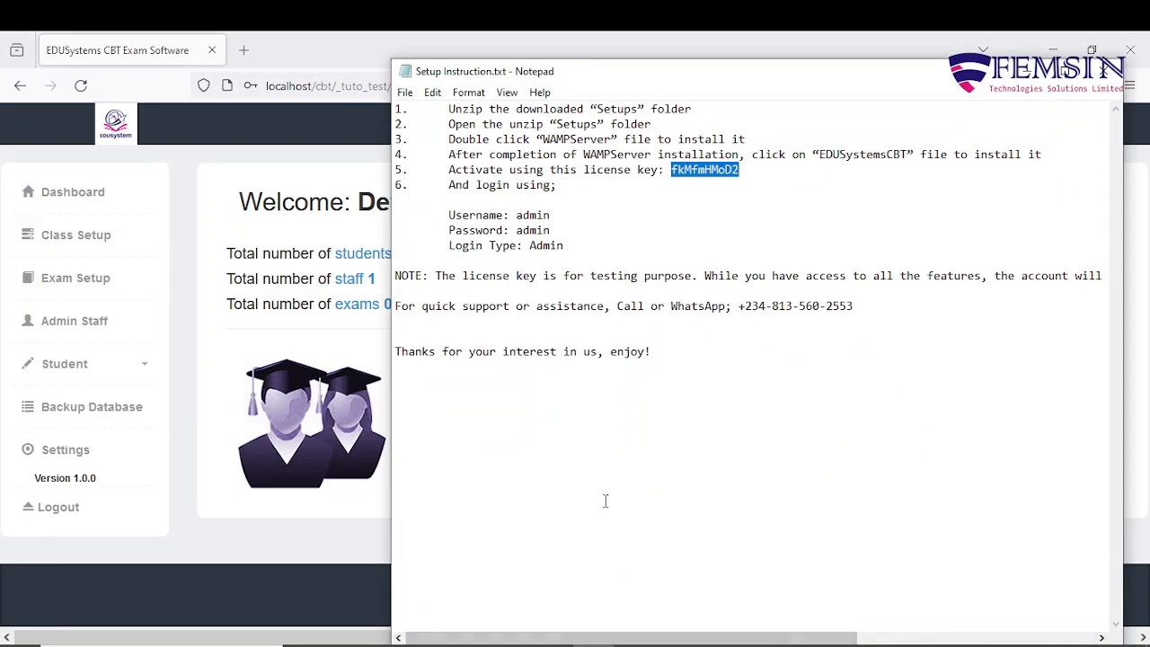